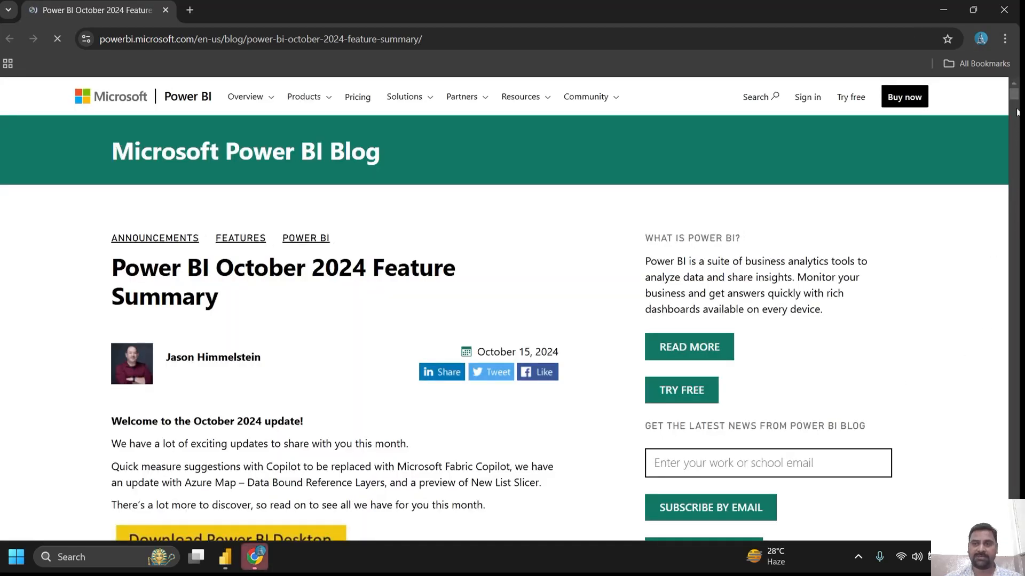
# Go from the October 2024 blog post to the Power BI Desktop product page and open its advanced download options, closing the original tab.
pyautogui.moveTo(1014, 96)
pyautogui.mouseDown()
pyautogui.moveTo(1017, 110)
pyautogui.moveTo(1016, 90)
pyautogui.mouseUp()
pyautogui.click(1015, 86)
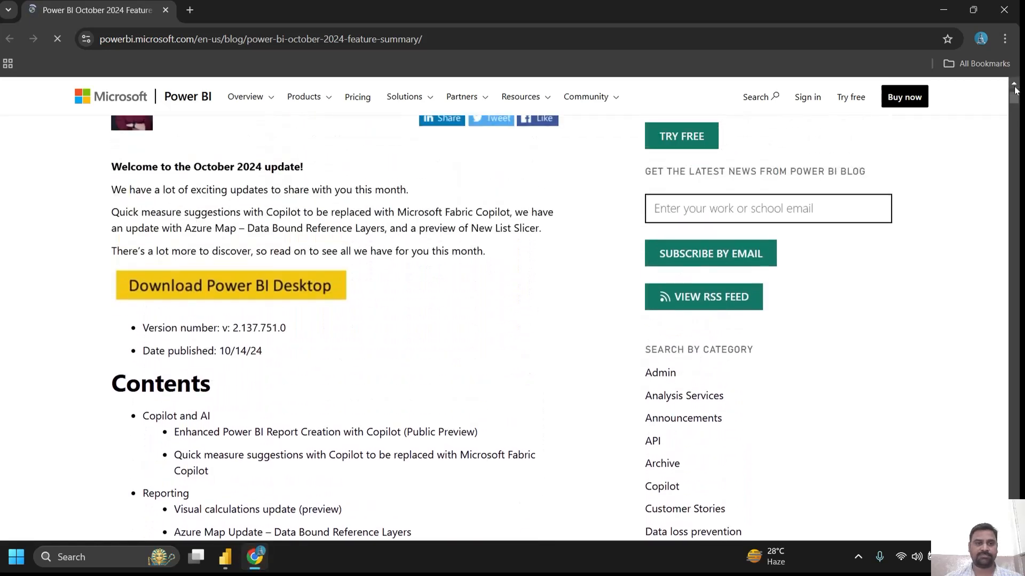
pyautogui.click(282, 295)
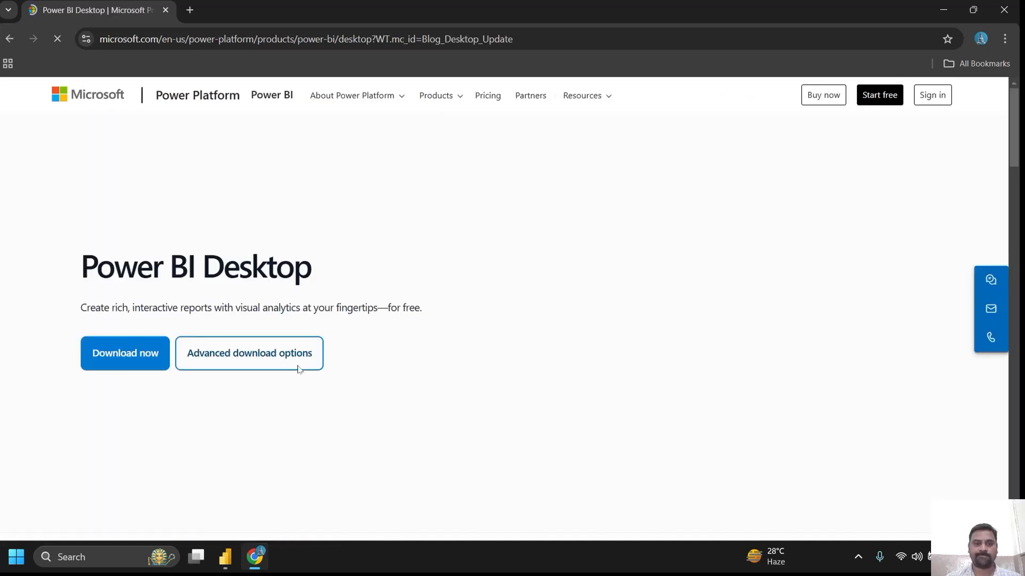
pyautogui.click(286, 367)
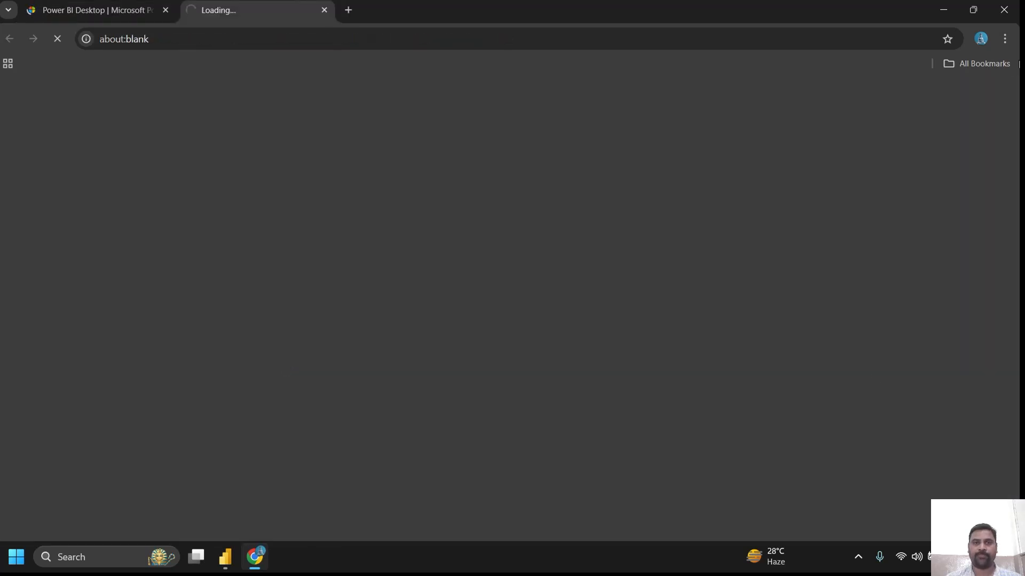
pyautogui.click(166, 10)
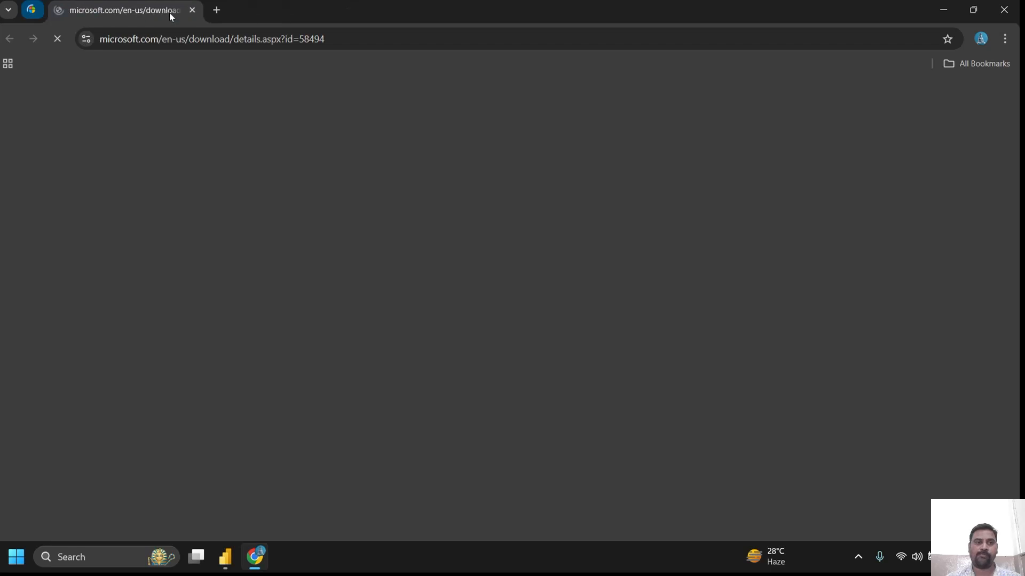
# Download the 64-bit installer PBIDesktopSetup_x64.exe from the Download Center page.
pyautogui.click(674, 490)
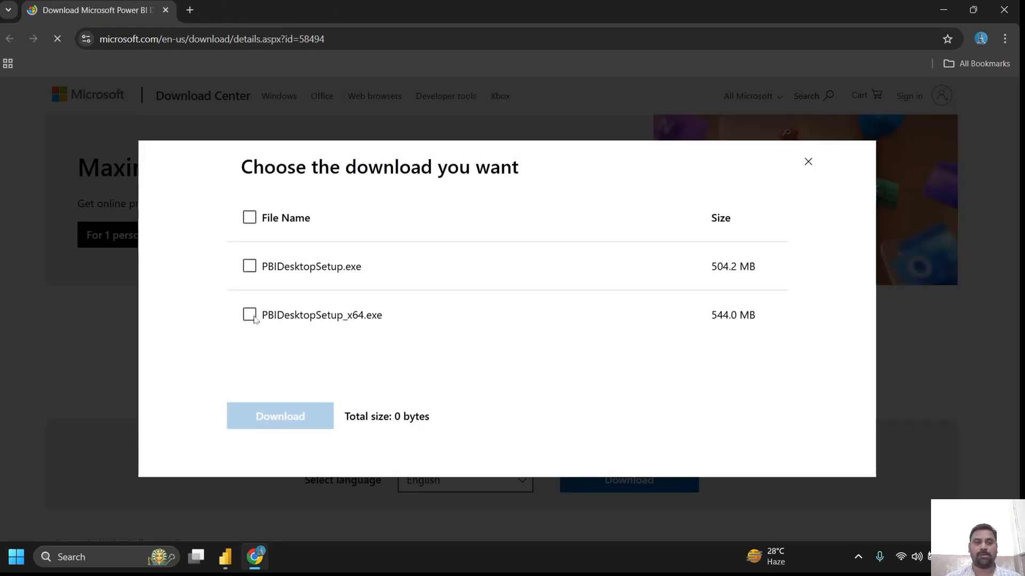
pyautogui.click(249, 314)
pyautogui.click(297, 417)
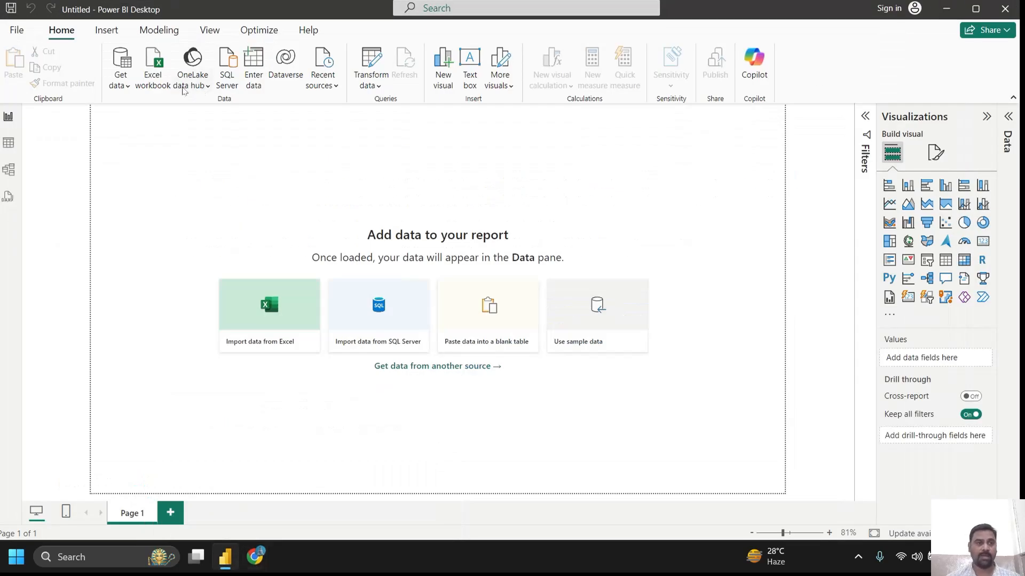
# Switch to Power BI Desktop and load the text/CSV file Sample - Superstore - Copy from the Vignan Data sets folder.
pyautogui.click(127, 88)
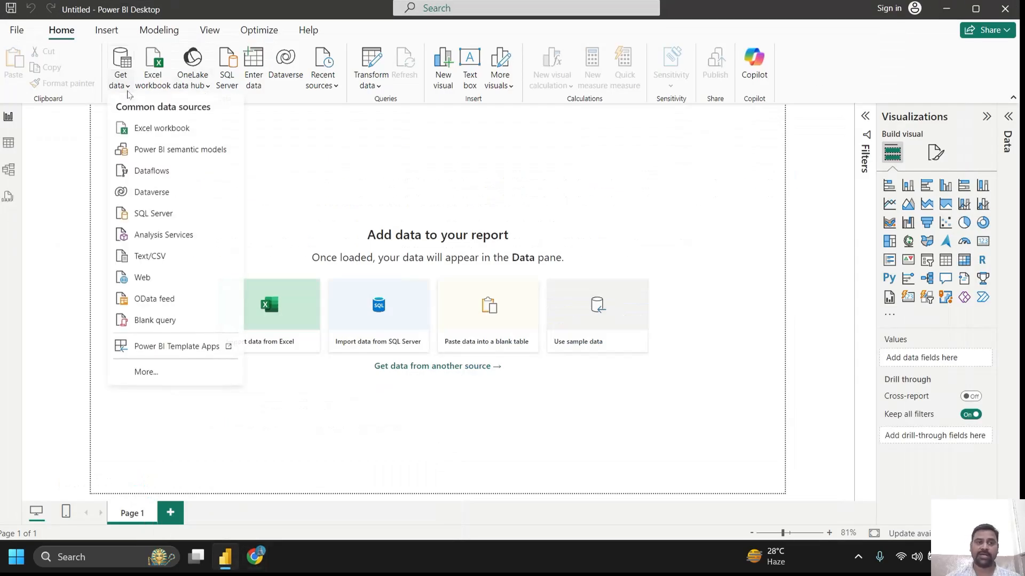
pyautogui.click(176, 257)
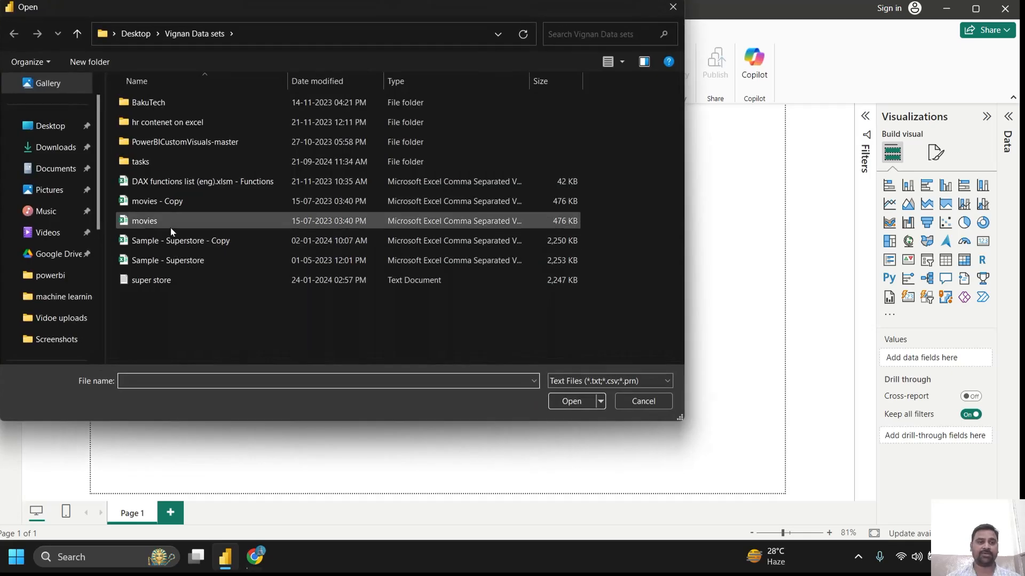
pyautogui.doubleClick(194, 241)
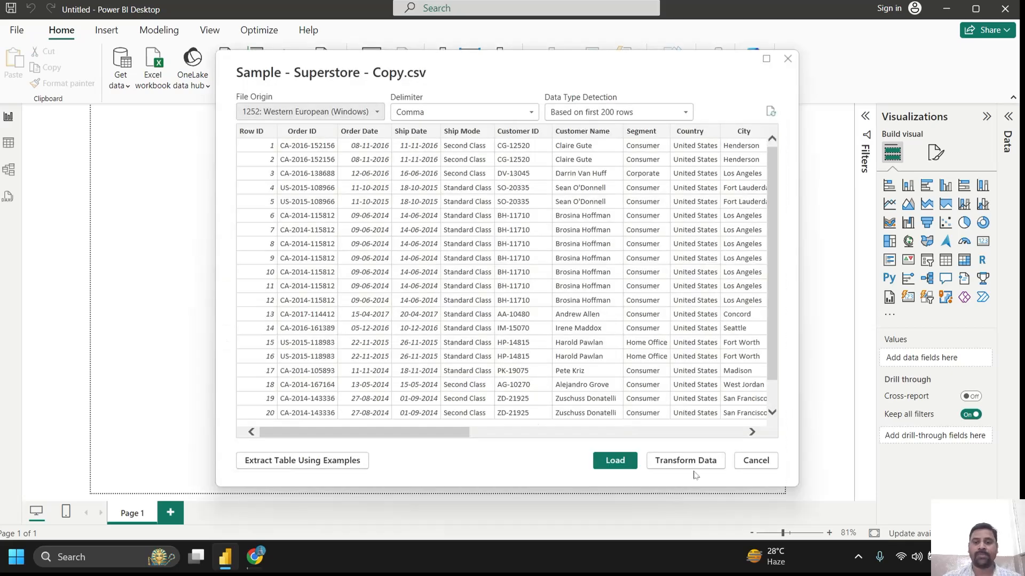
pyautogui.click(616, 463)
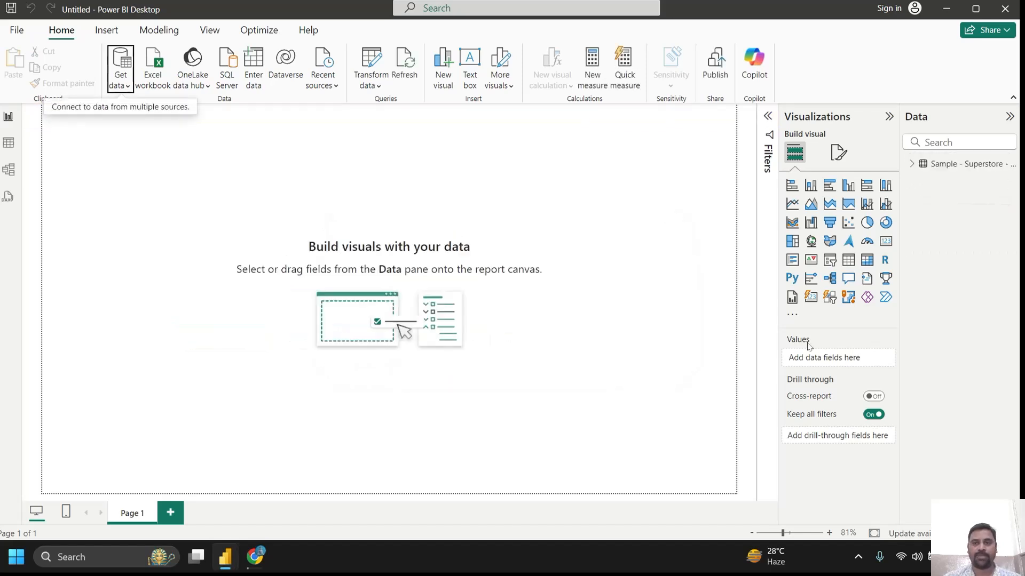
# Expand the Superstore table's fields, view the page formatting options and return to building visuals.
pyautogui.click(912, 165)
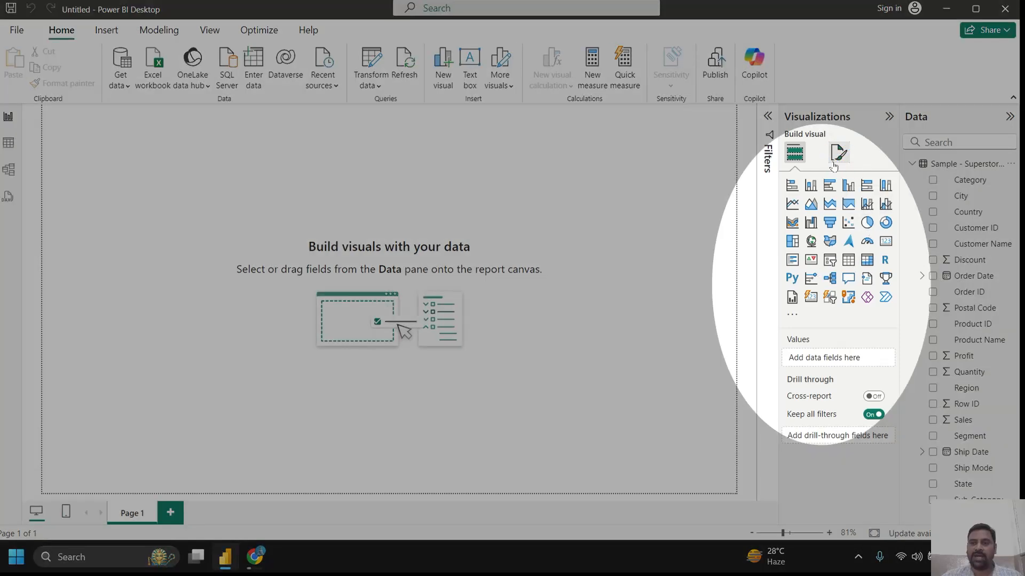
pyautogui.click(837, 153)
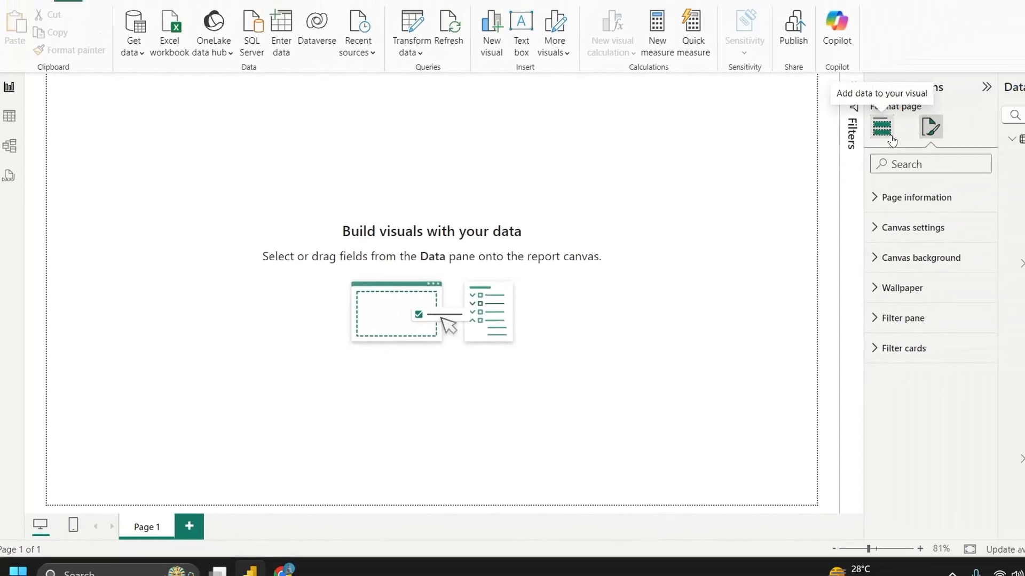
pyautogui.click(885, 131)
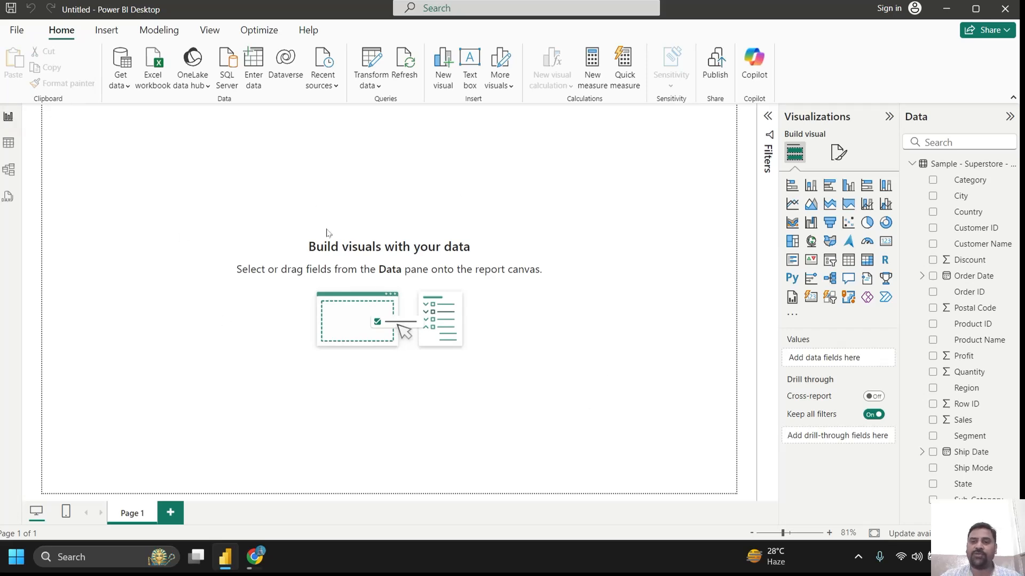
# Add an empty pie chart in the report page's upper-left corner and size it to about a third of the page width.
pyautogui.click(867, 223)
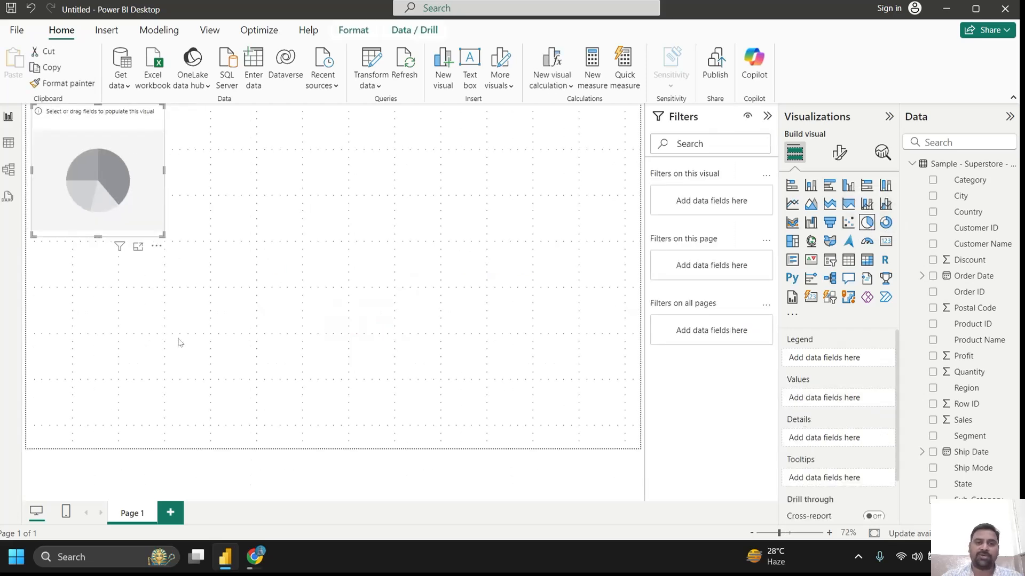
pyautogui.moveTo(163, 234); pyautogui.dragTo(331, 359)
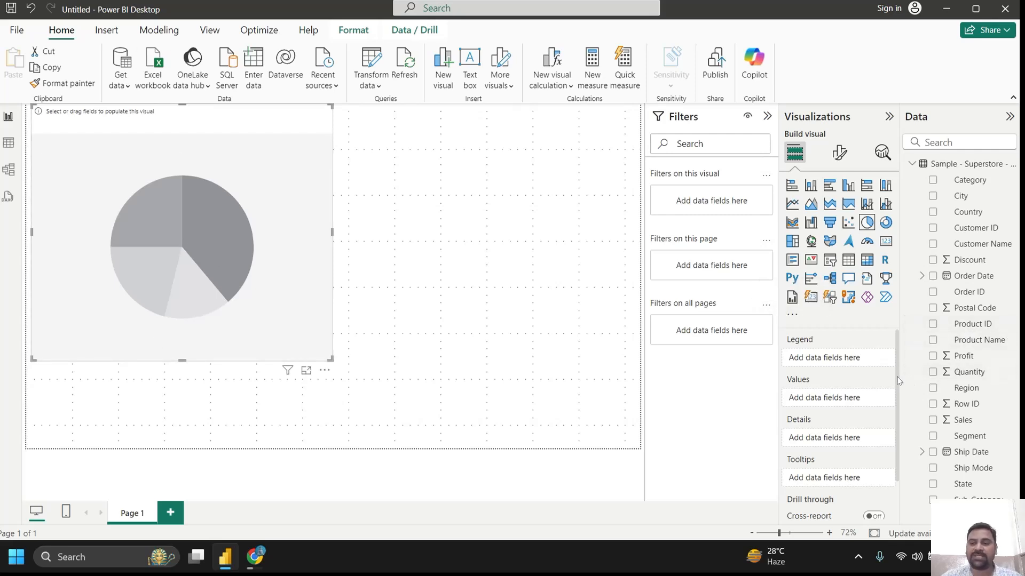
pyautogui.scroll(-2, 897, 380)
pyautogui.scroll(2, 894, 347)
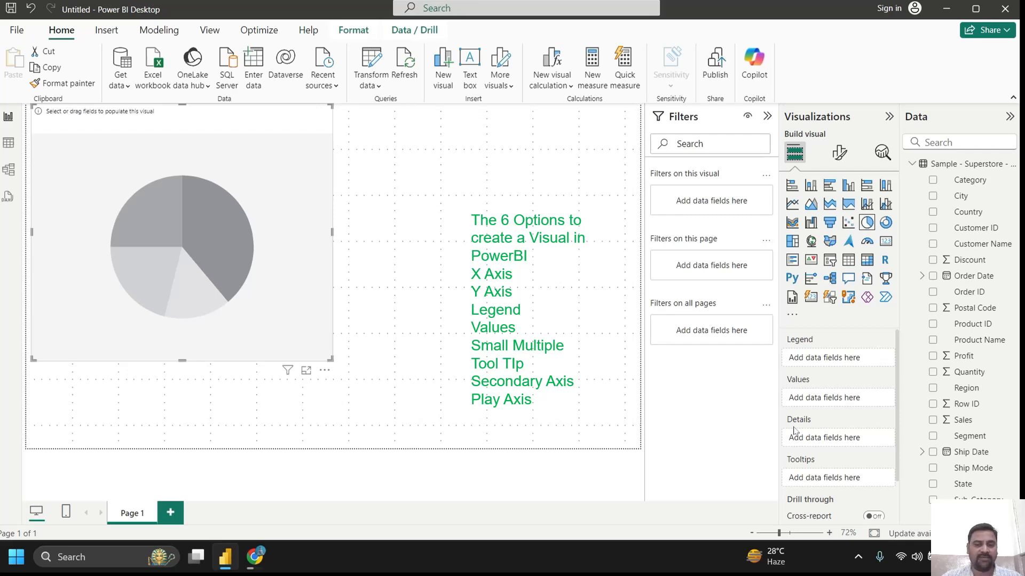
pyautogui.moveTo(897, 401); pyautogui.dragTo(898, 436)
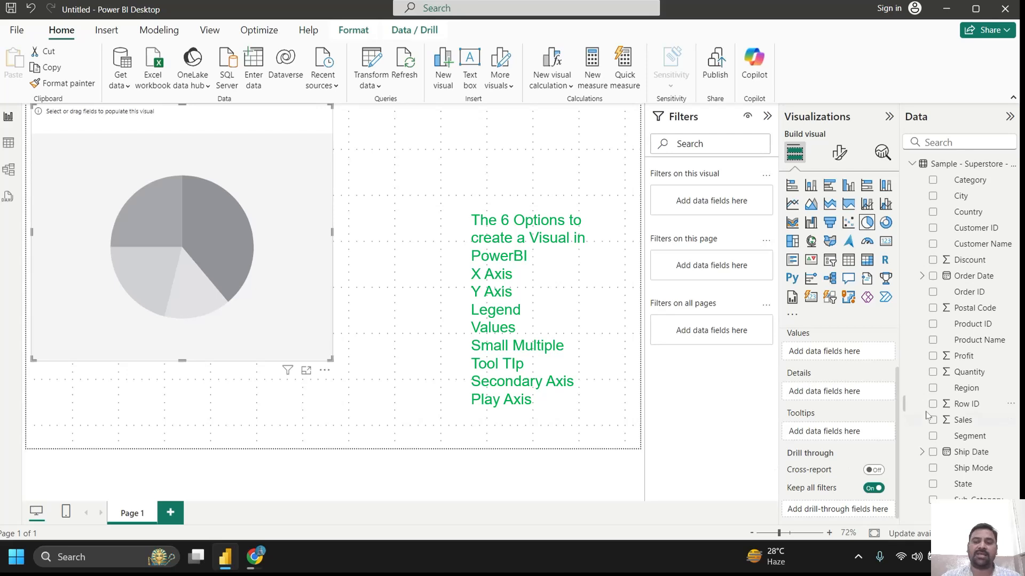
pyautogui.moveTo(897, 419); pyautogui.dragTo(894, 383)
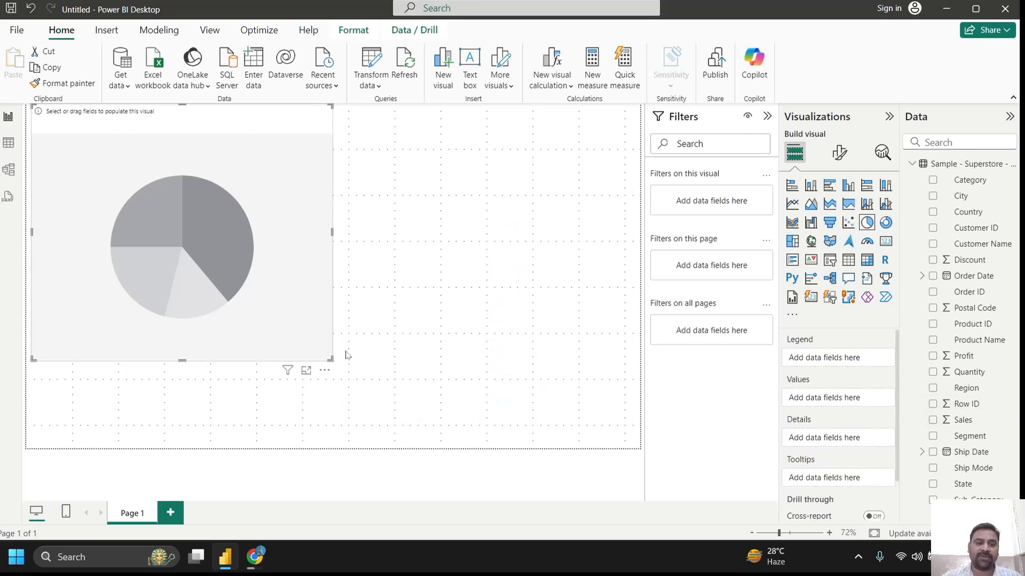
pyautogui.moveTo(332, 359); pyautogui.dragTo(246, 287)
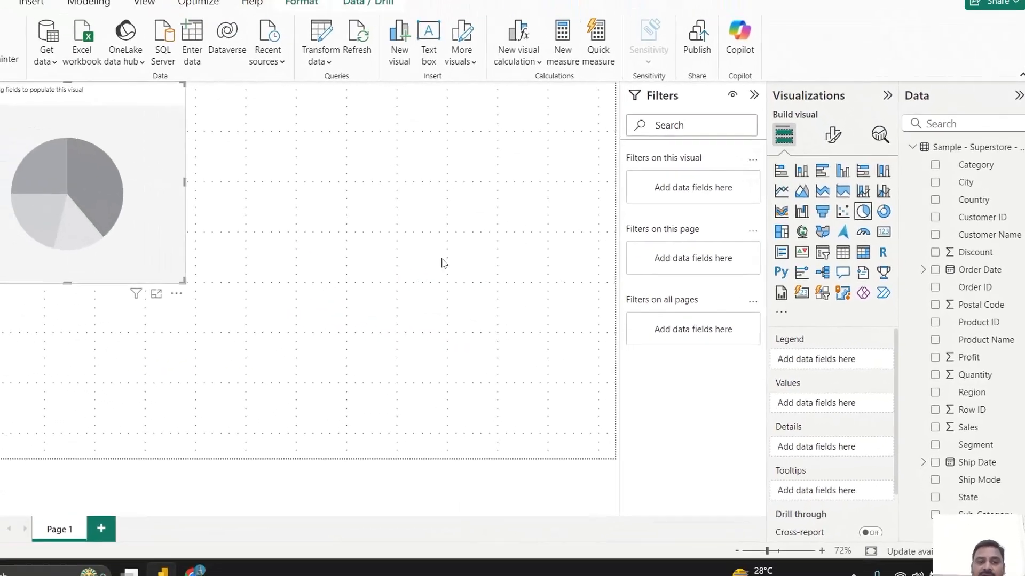
# Add an empty line chart below the pie chart and stretch it across the full page width.
pyautogui.click(366, 239)
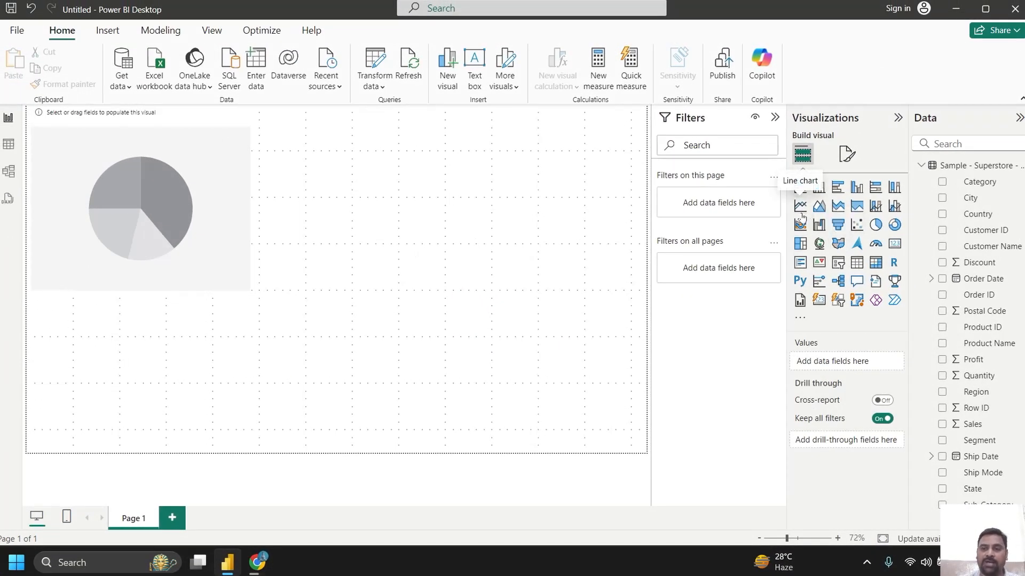
pyautogui.click(800, 209)
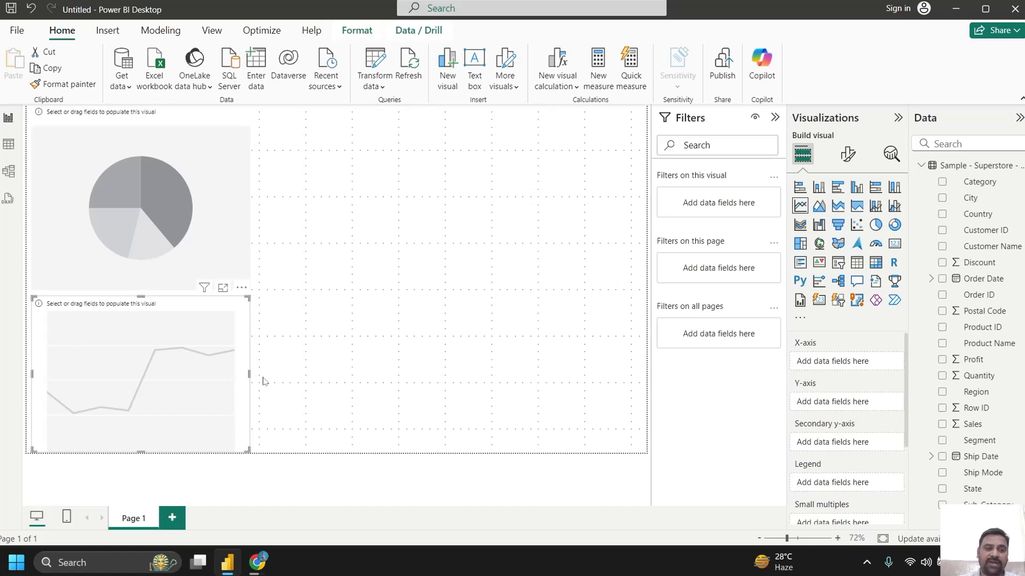
pyautogui.moveTo(248, 374); pyautogui.dragTo(632, 375)
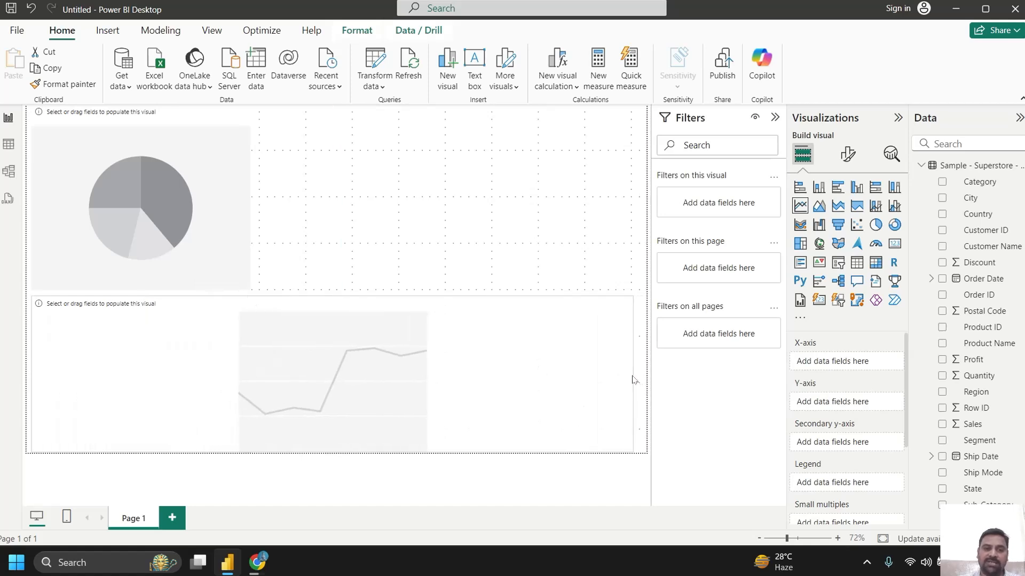
# Shrink the pie chart to about a fifth of the page width and extend the line chart upward to just below it.
pyautogui.click(207, 268)
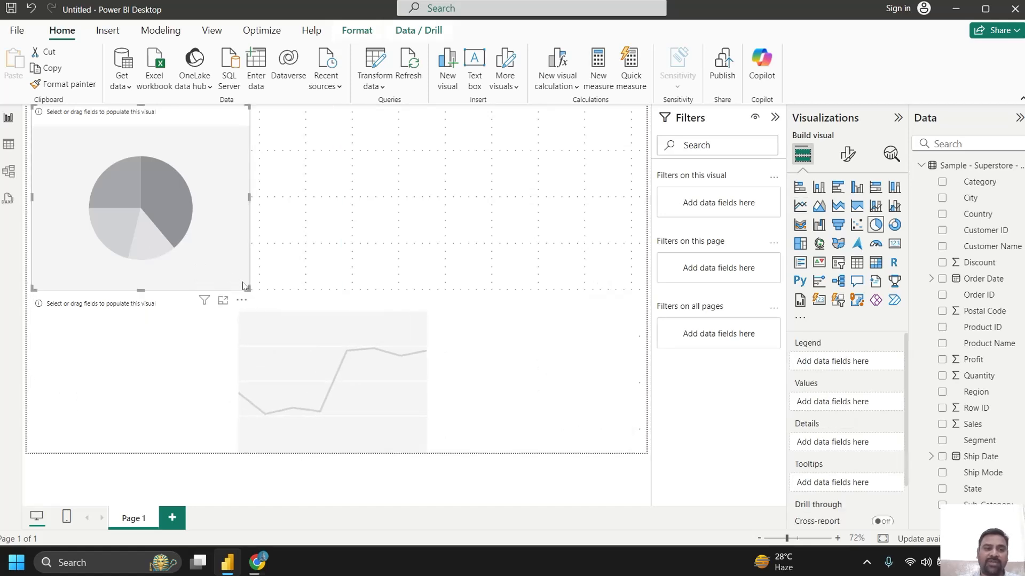
pyautogui.moveTo(249, 290); pyautogui.dragTo(147, 185)
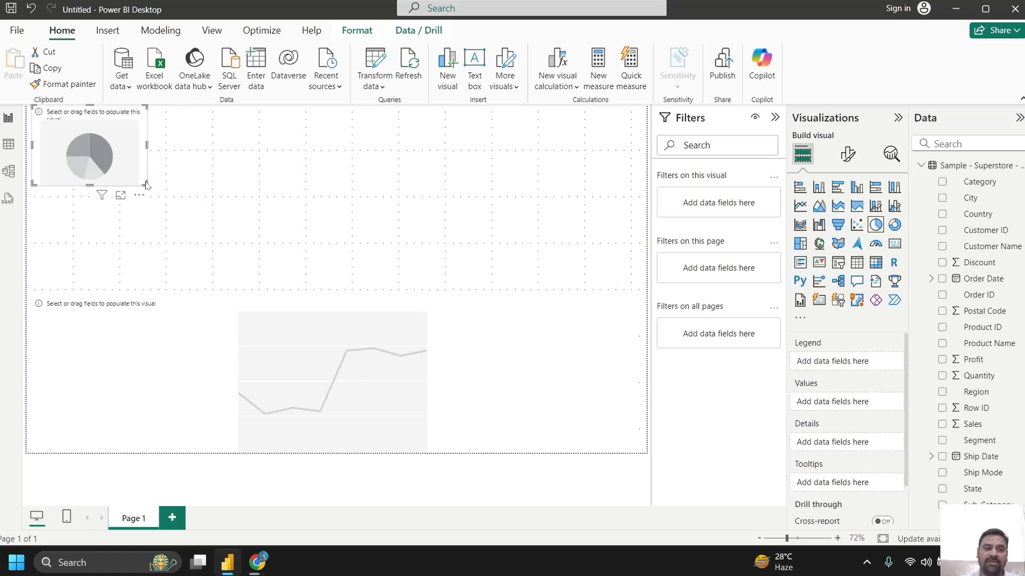
pyautogui.click(291, 355)
pyautogui.moveTo(331, 296); pyautogui.dragTo(331, 197)
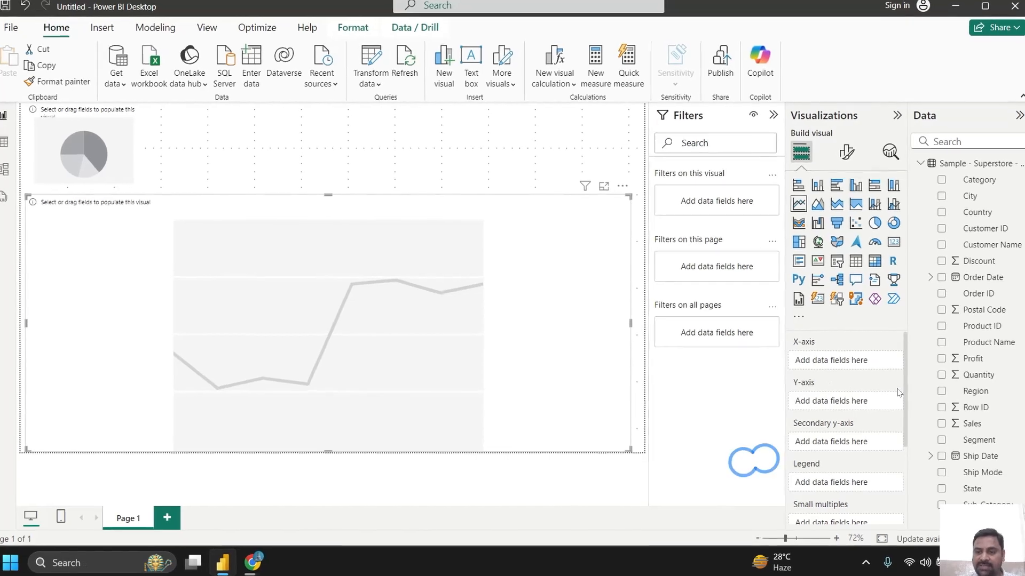
# Review the line chart's field wells and shrink the chart to about 70% of the page width along the page's lower edge.
pyautogui.scroll(-2, 906, 425)
pyautogui.moveTo(894, 408); pyautogui.dragTo(891, 430)
pyautogui.moveTo(822, 391); pyautogui.dragTo(820, 423)
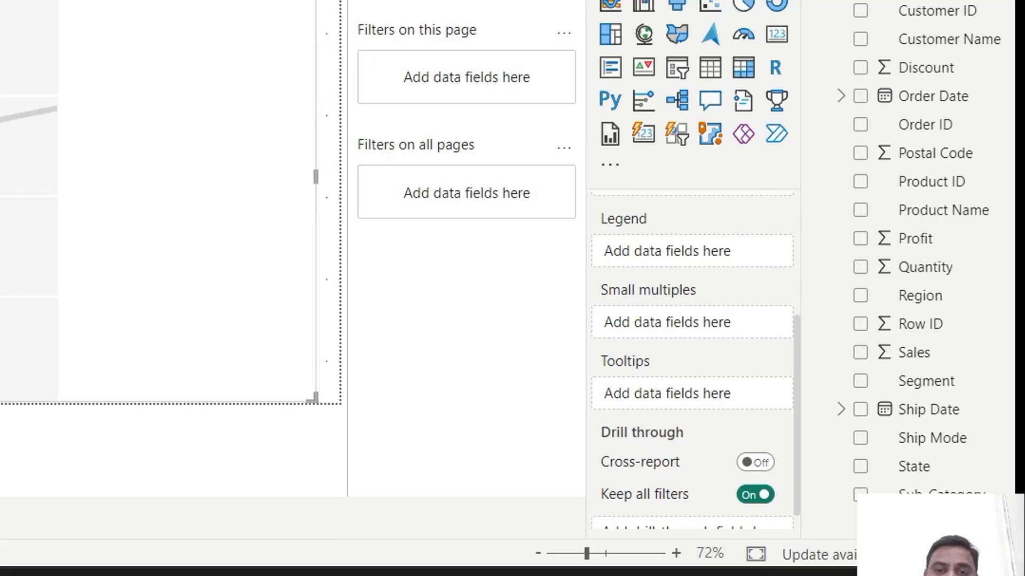
pyautogui.moveTo(433, 51); pyautogui.dragTo(542, 297)
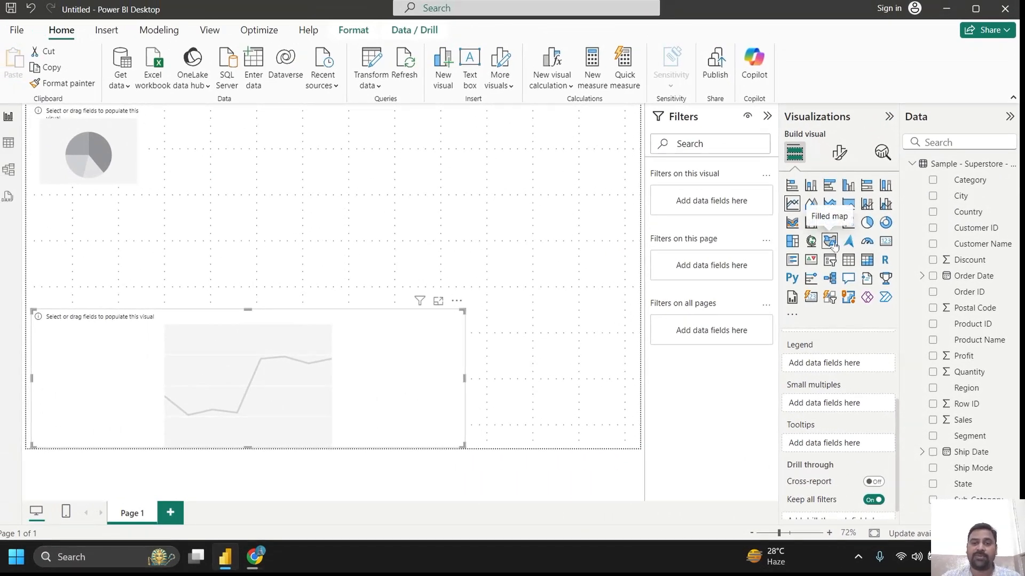
# Add an empty filled map between the pie and line charts, enlarge it up and to the right, and review its field wells.
pyautogui.click(461, 138)
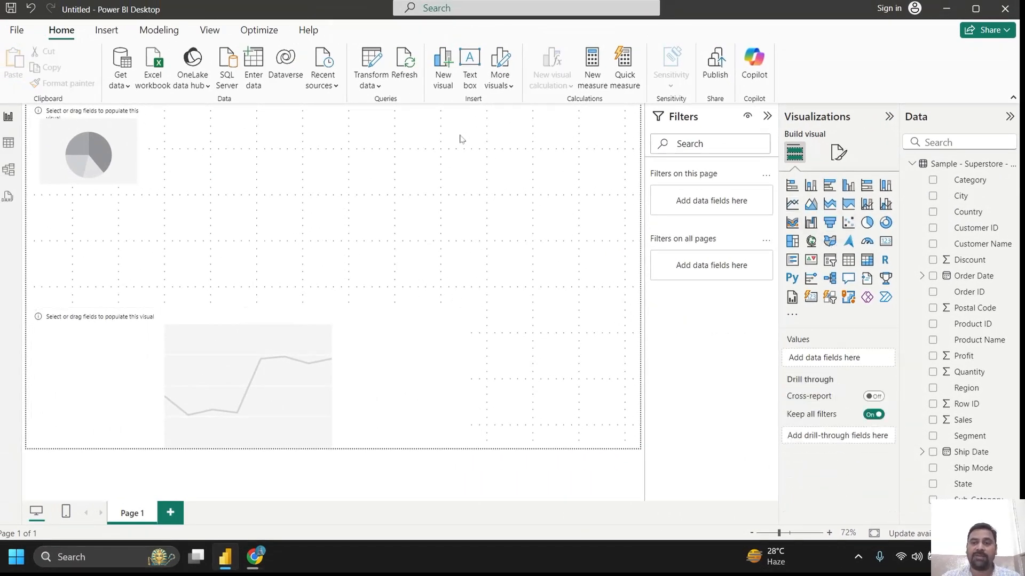
pyautogui.click(827, 242)
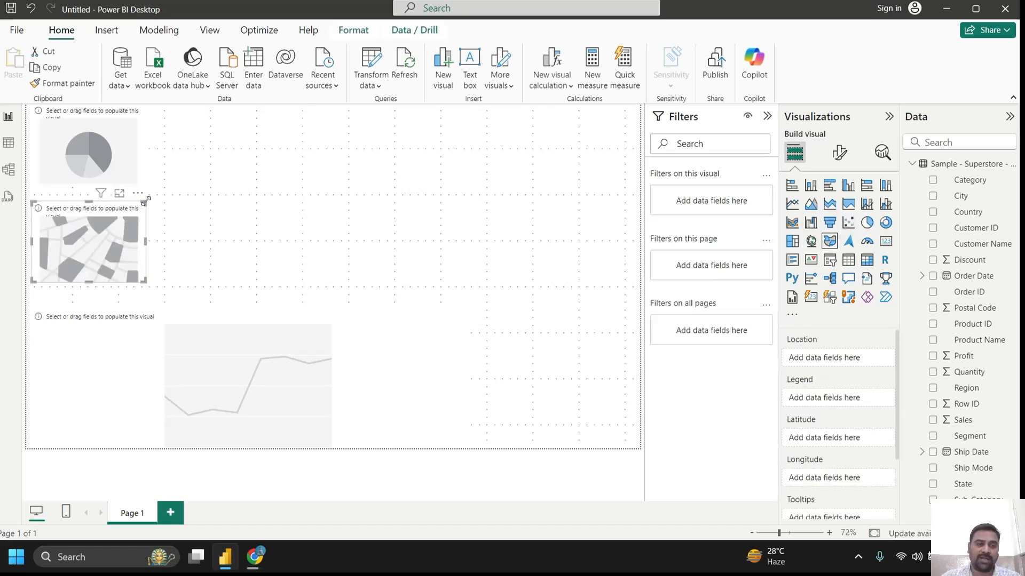
pyautogui.moveTo(144, 201); pyautogui.dragTo(499, 141)
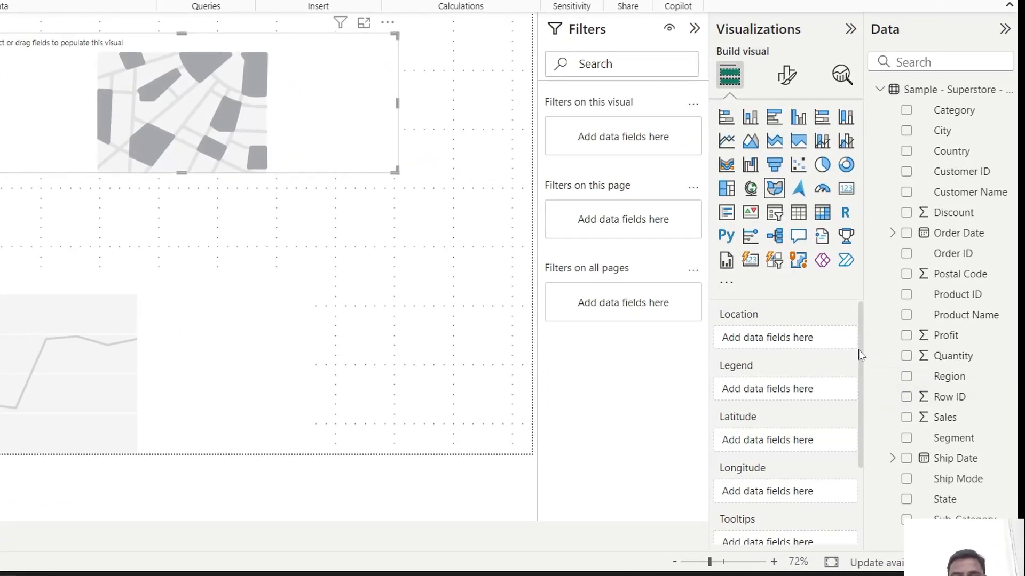
pyautogui.moveTo(859, 354); pyautogui.dragTo(870, 399)
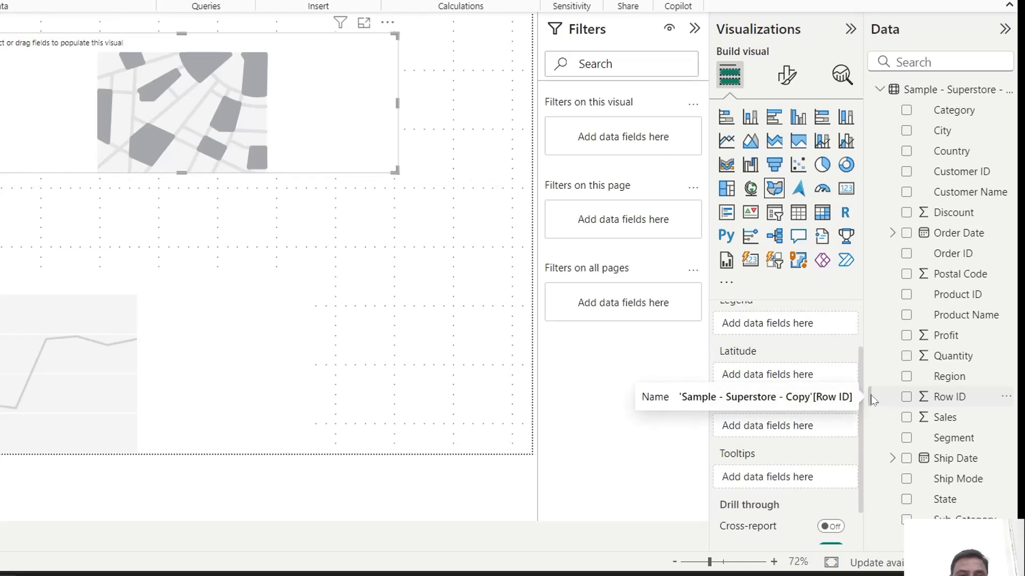
# Add an empty stacked bar chart and move it to the line chart's upper-right corner.
pyautogui.click(351, 293)
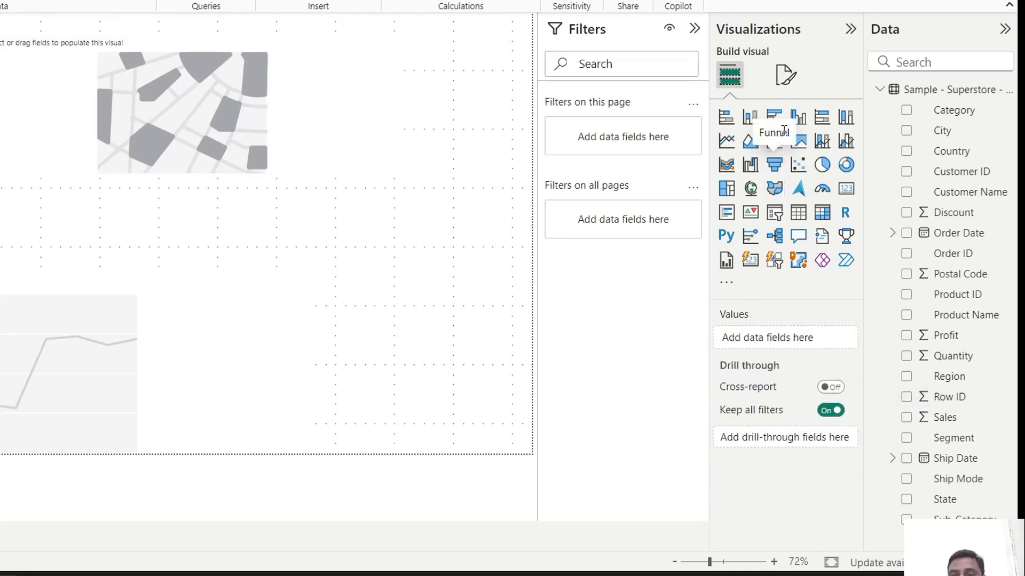
pyautogui.click(733, 125)
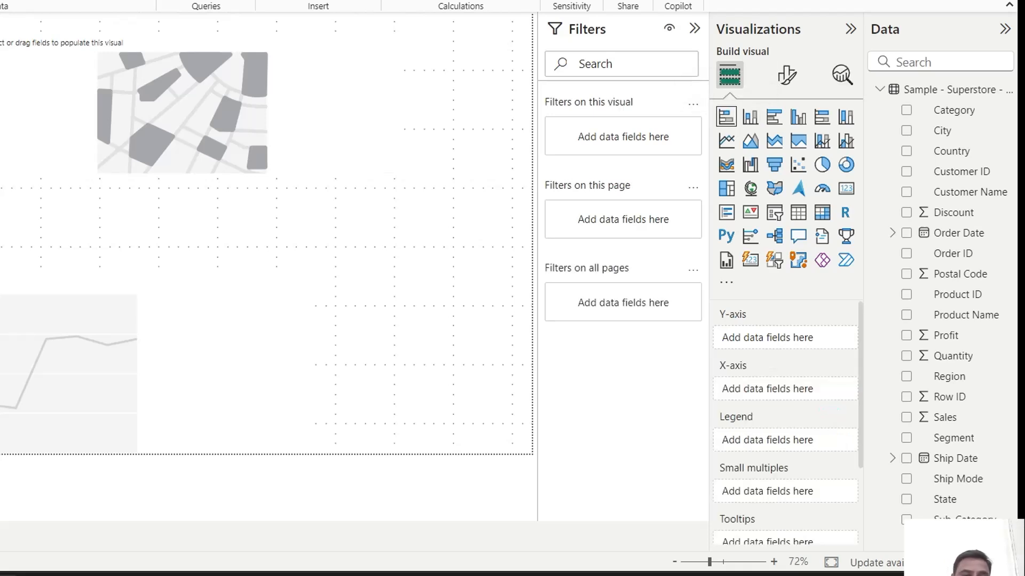
pyautogui.moveTo(1, 347); pyautogui.dragTo(337, 288)
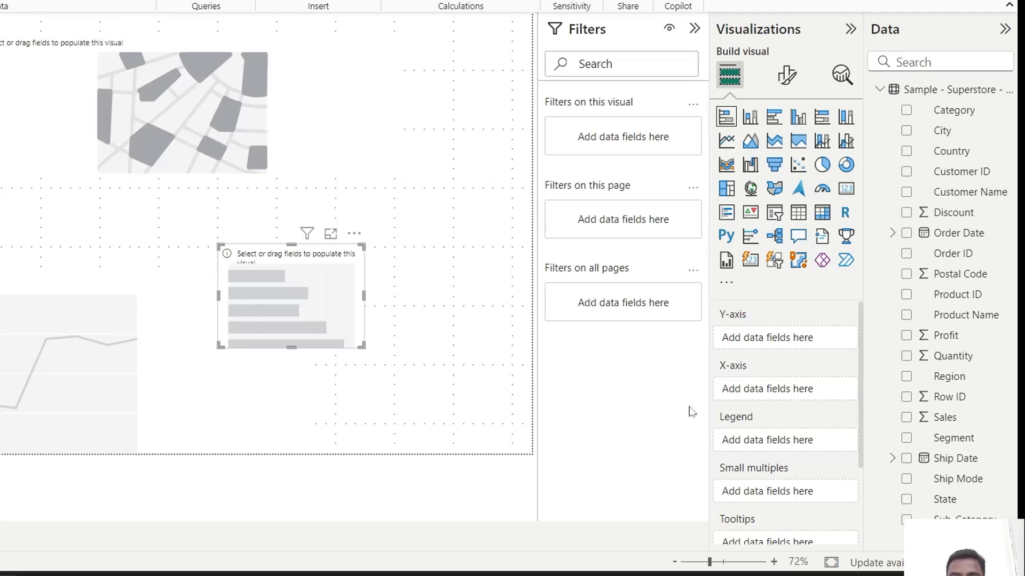
# Compare the field wells of the empty line chart and the stacked bar chart.
pyautogui.click(199, 332)
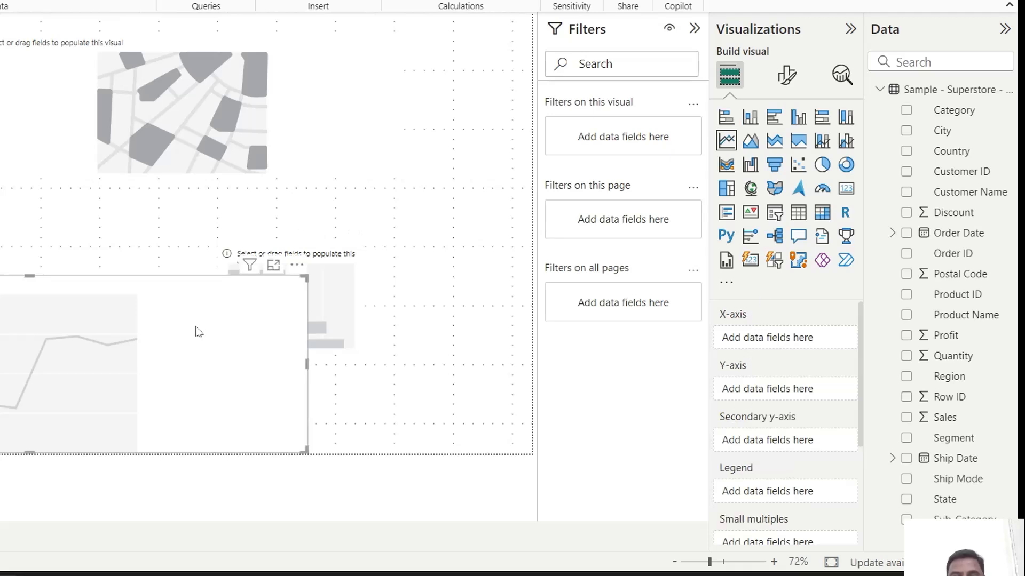
pyautogui.click(340, 308)
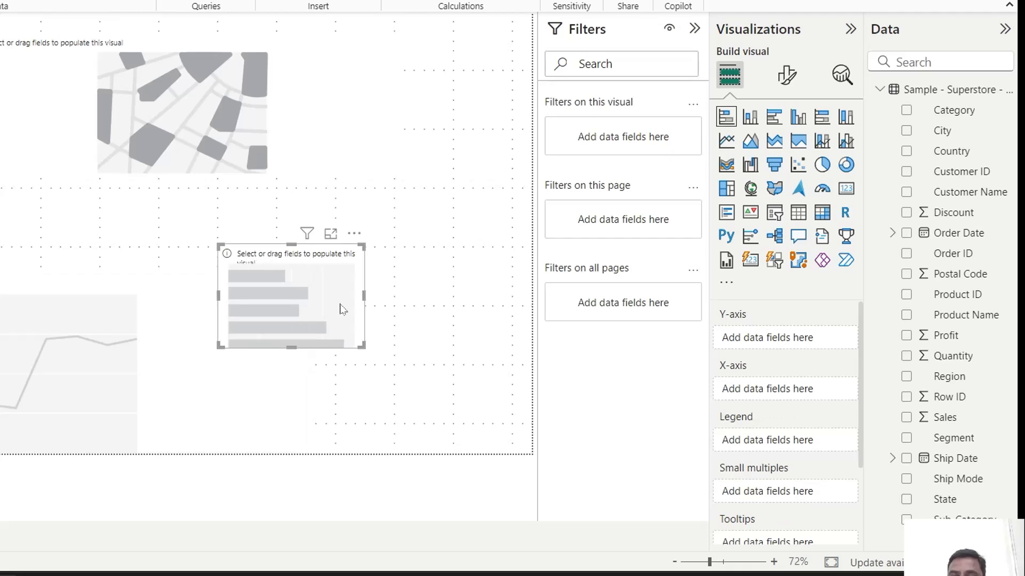
pyautogui.click(354, 234)
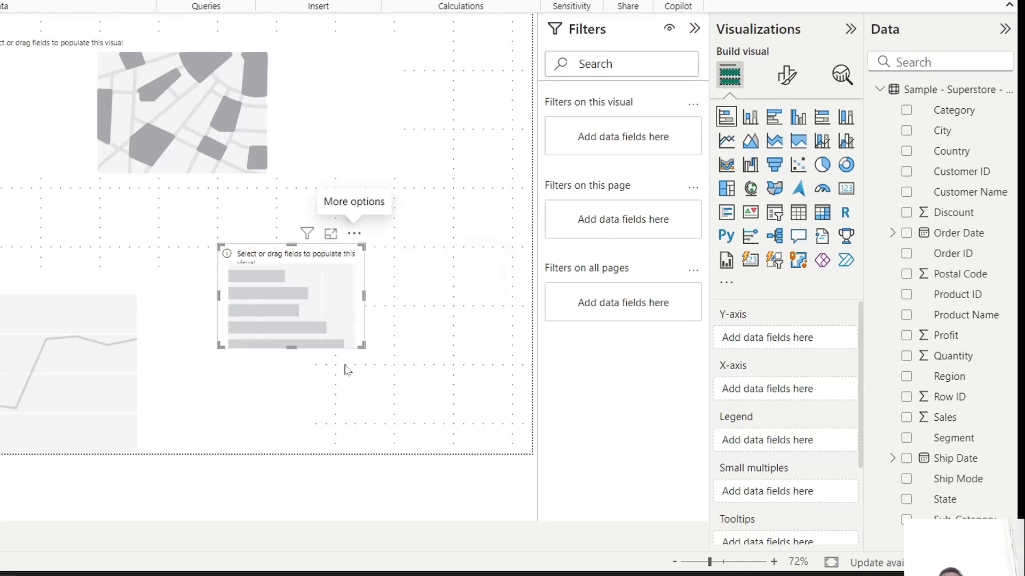
# Delete the line chart, the filled map and the stacked bar chart, keeping only the pie chart on the page.
pyautogui.click(208, 400)
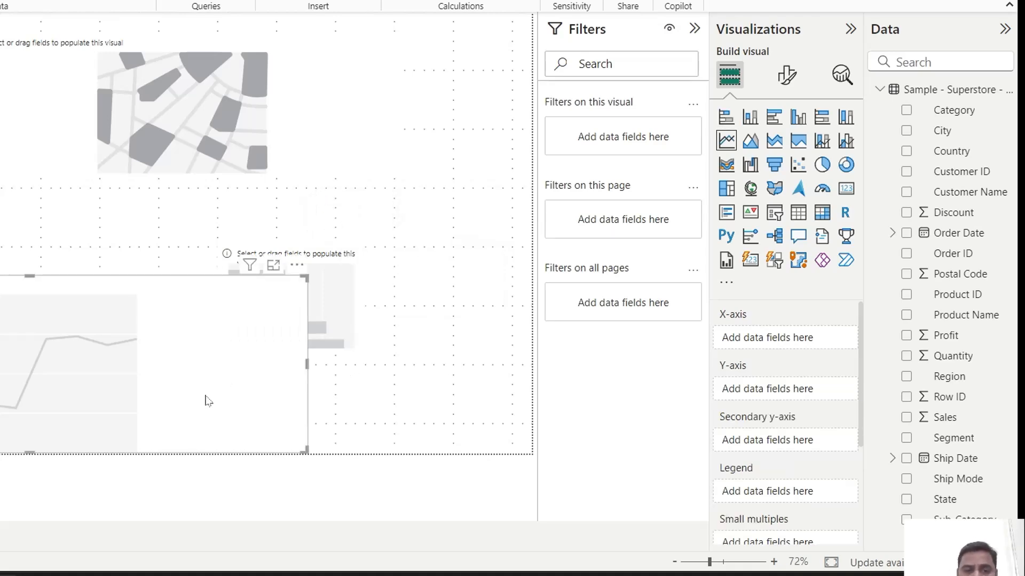
pyautogui.press('Delete')
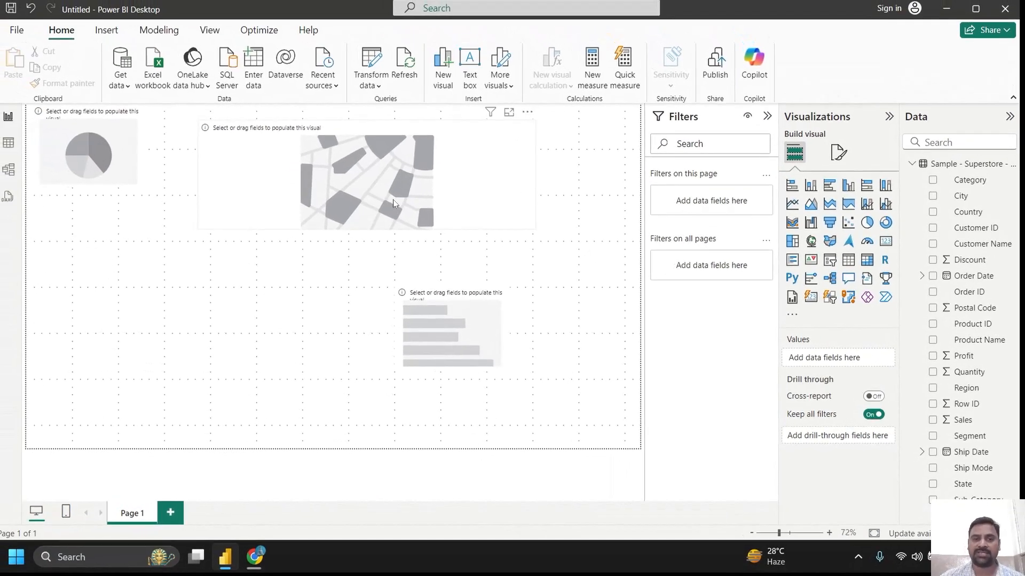
pyautogui.click(393, 200)
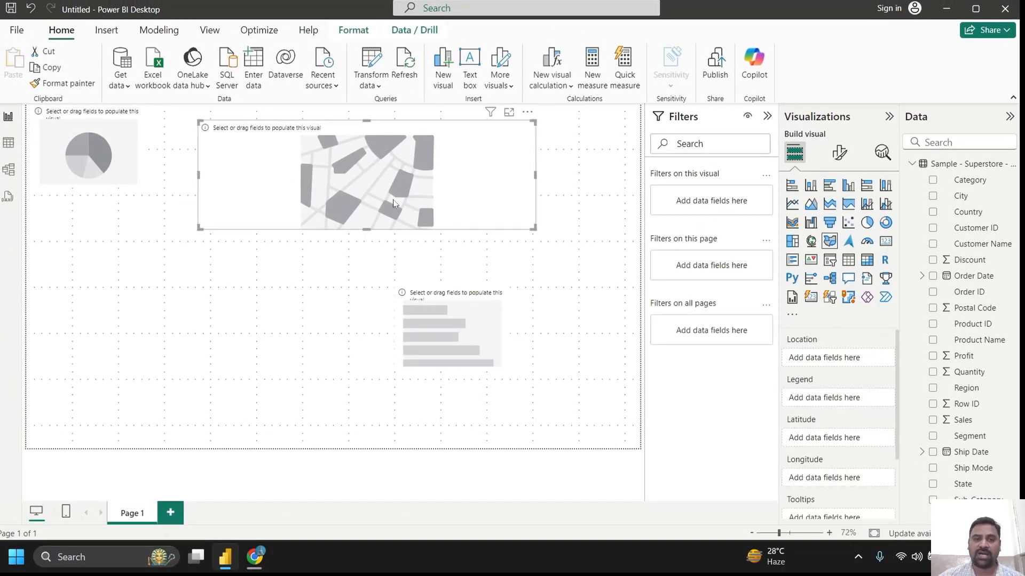
pyautogui.press('Delete')
pyautogui.click(438, 295)
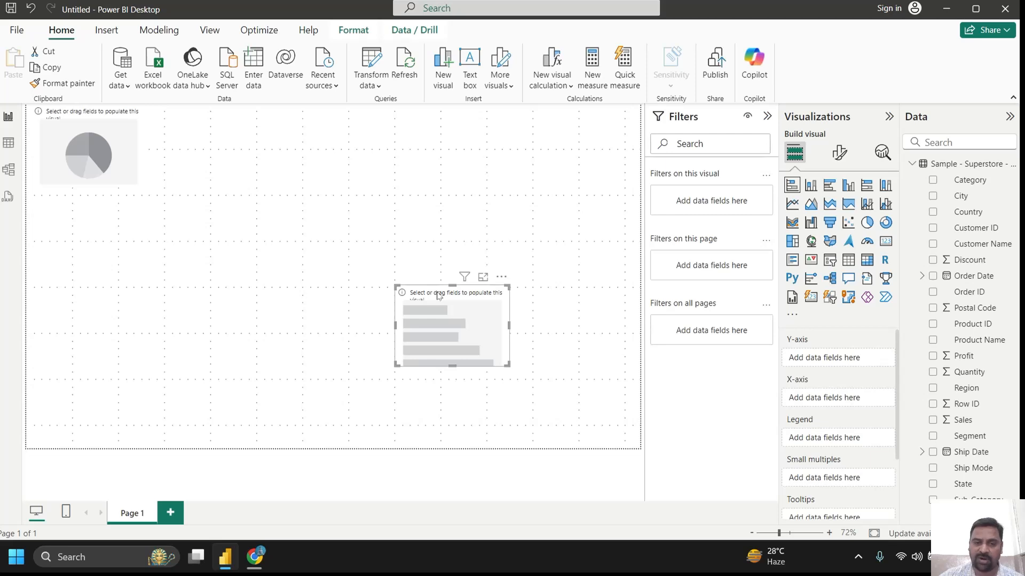
pyautogui.press('Delete')
# Enlarge the pie chart to about 80% of the page width and assign Category as its legend and Profit as its values.
pyautogui.click(95, 158)
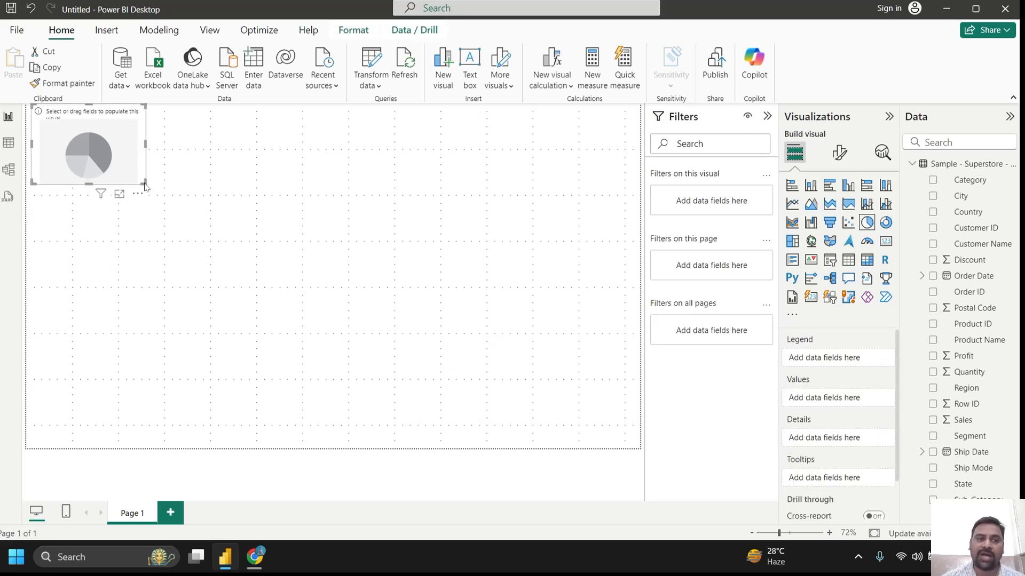
pyautogui.moveTo(143, 184); pyautogui.dragTo(429, 389)
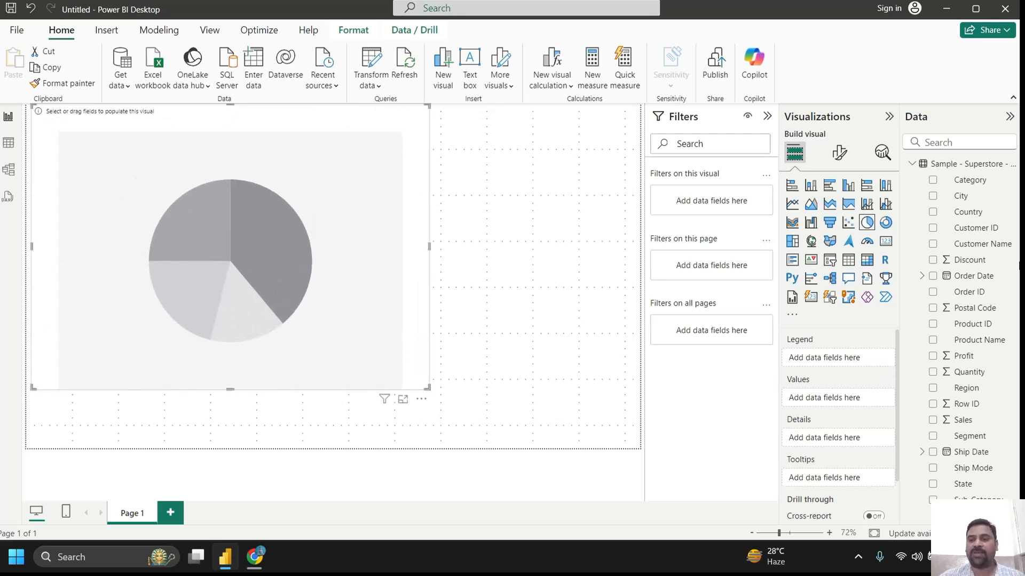
pyautogui.moveTo(976, 180); pyautogui.dragTo(860, 366)
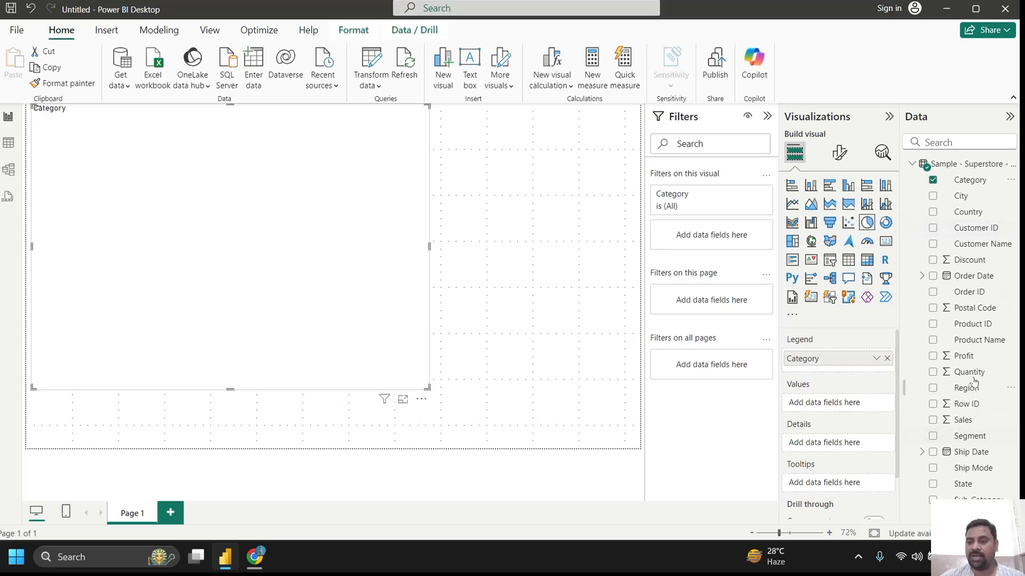
pyautogui.moveTo(970, 366); pyautogui.dragTo(859, 419)
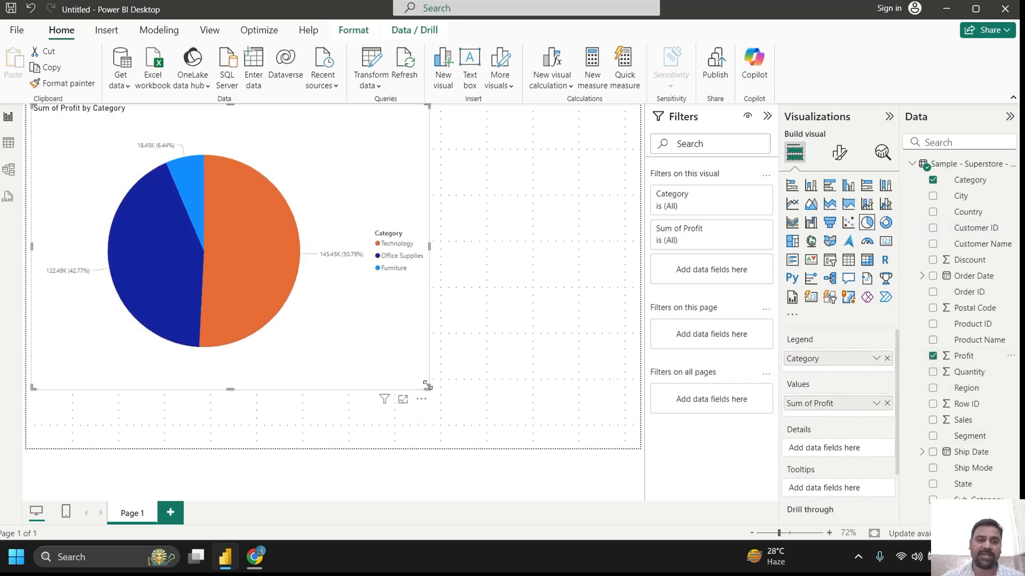
pyautogui.moveTo(427, 384); pyautogui.dragTo(535, 391)
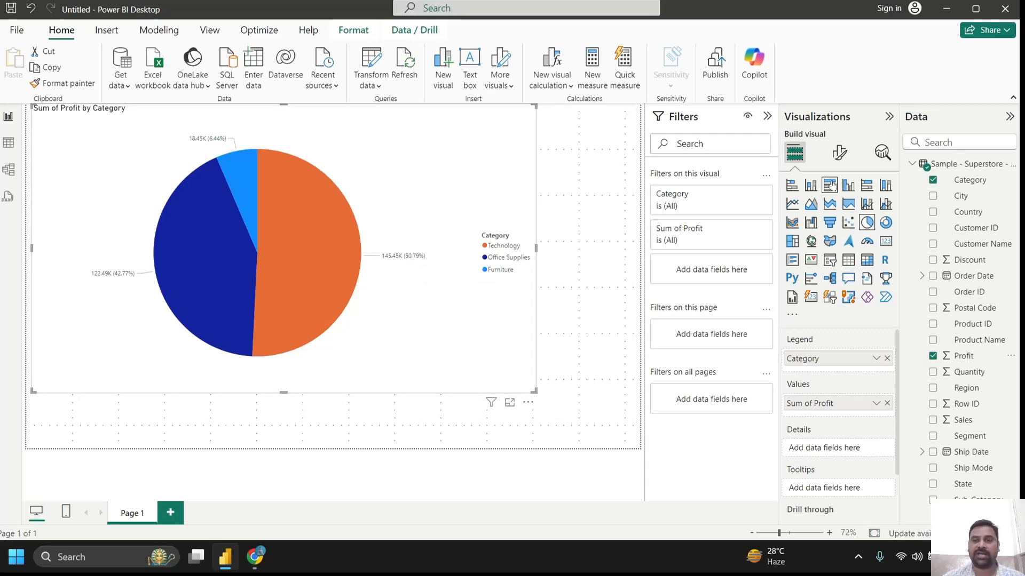
# Turn the pie chart's legend off and back on in its visual formatting.
pyautogui.click(839, 153)
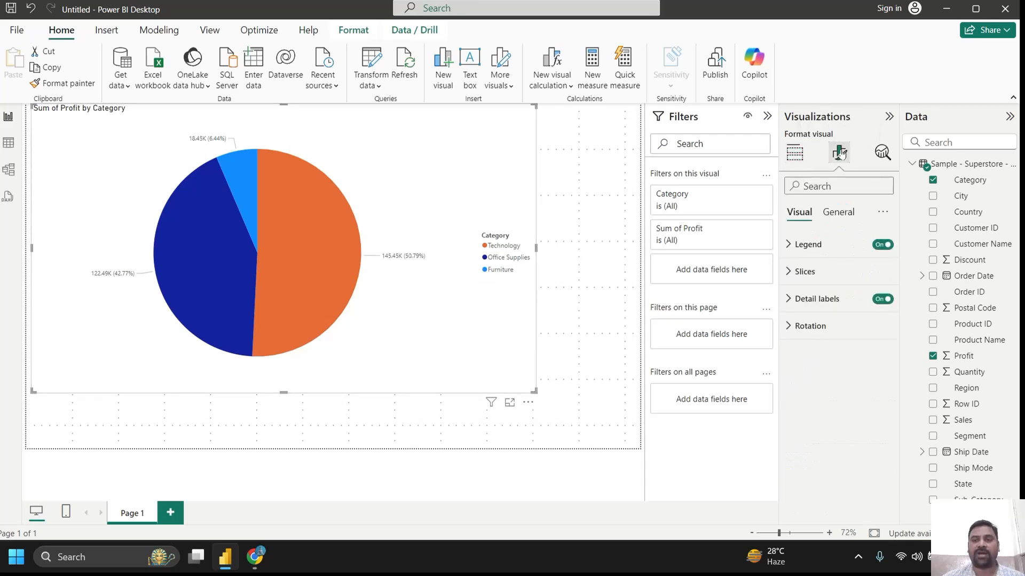
pyautogui.click(879, 247)
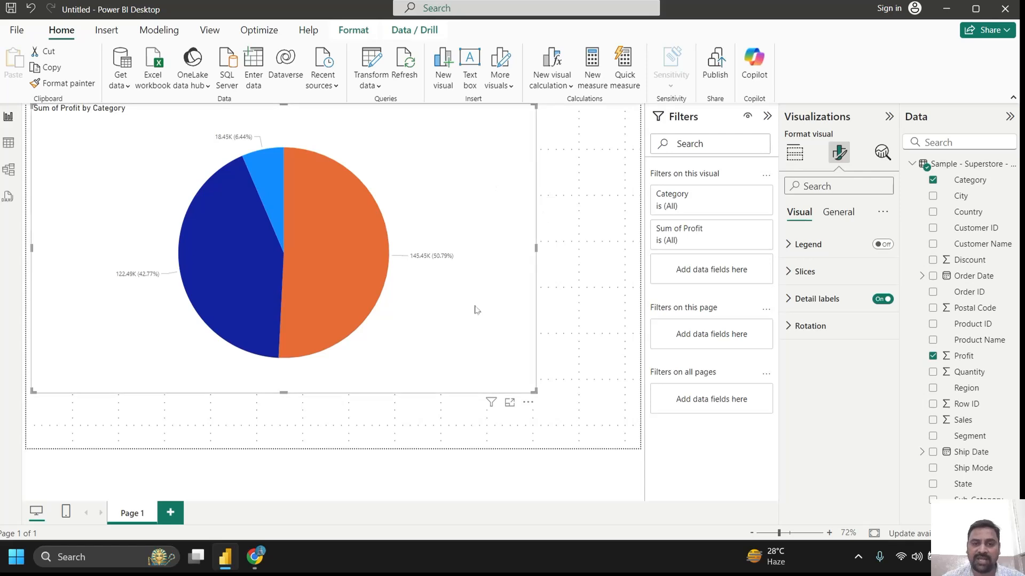
pyautogui.click(883, 247)
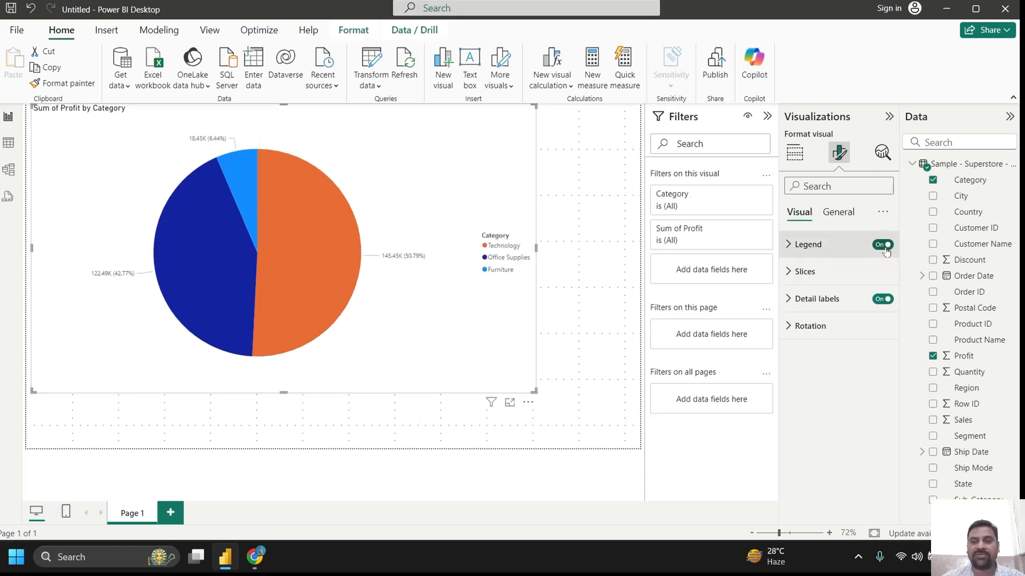
# Recolor the Technology slice yellow and set the pie chart's rotation to 140°.
pyautogui.click(790, 273)
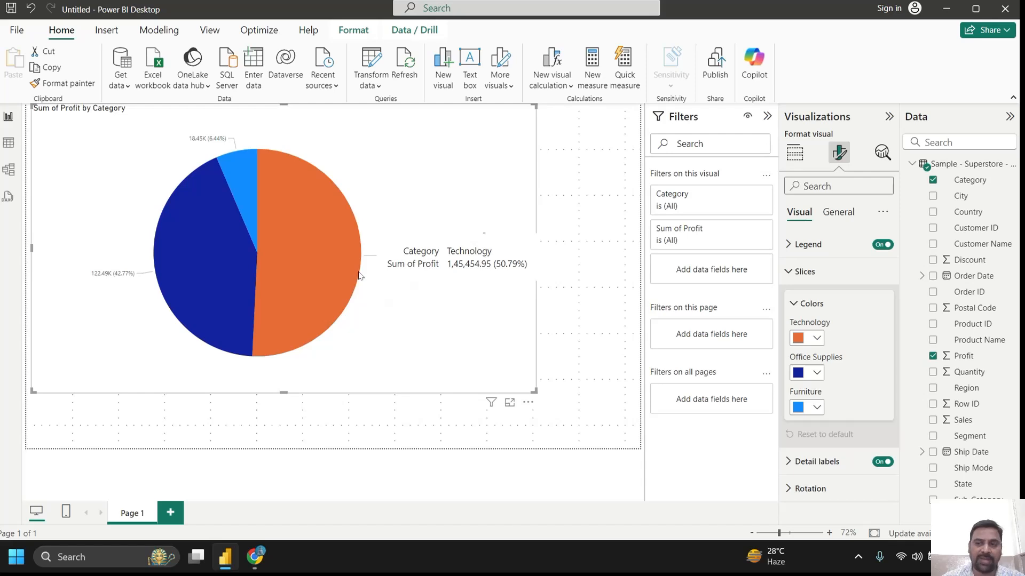
pyautogui.click(816, 338)
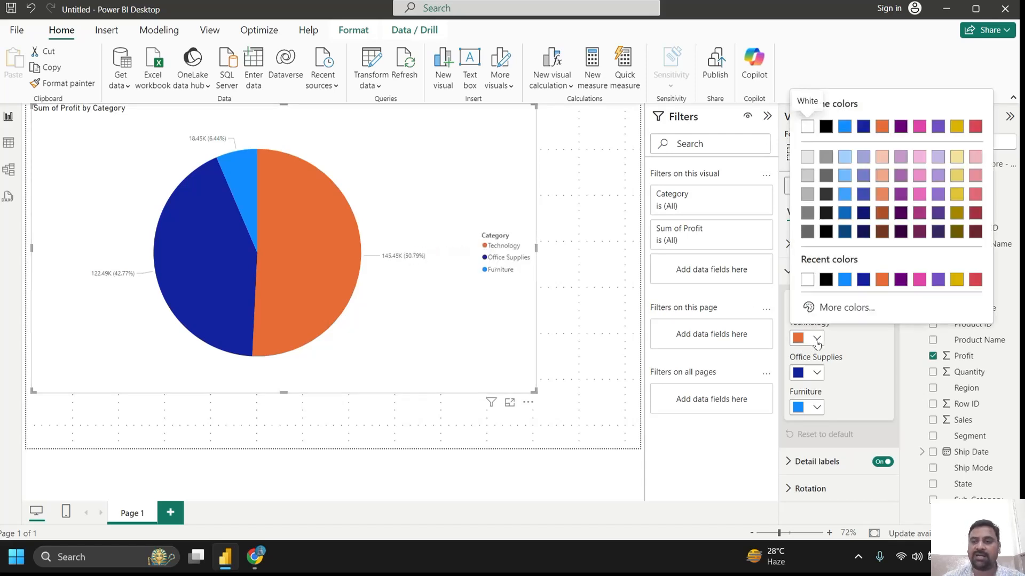
pyautogui.click(953, 198)
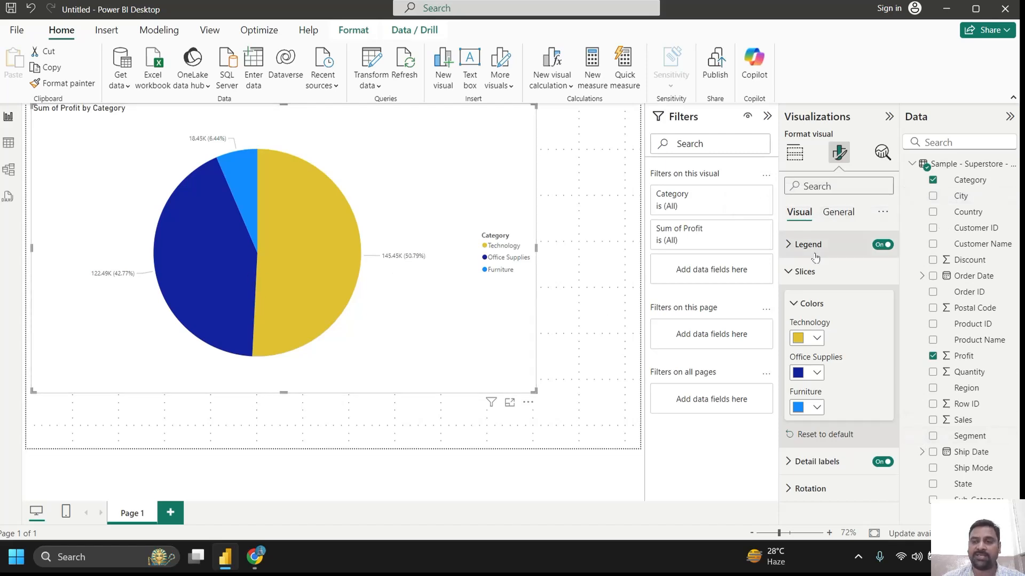
pyautogui.click(787, 273)
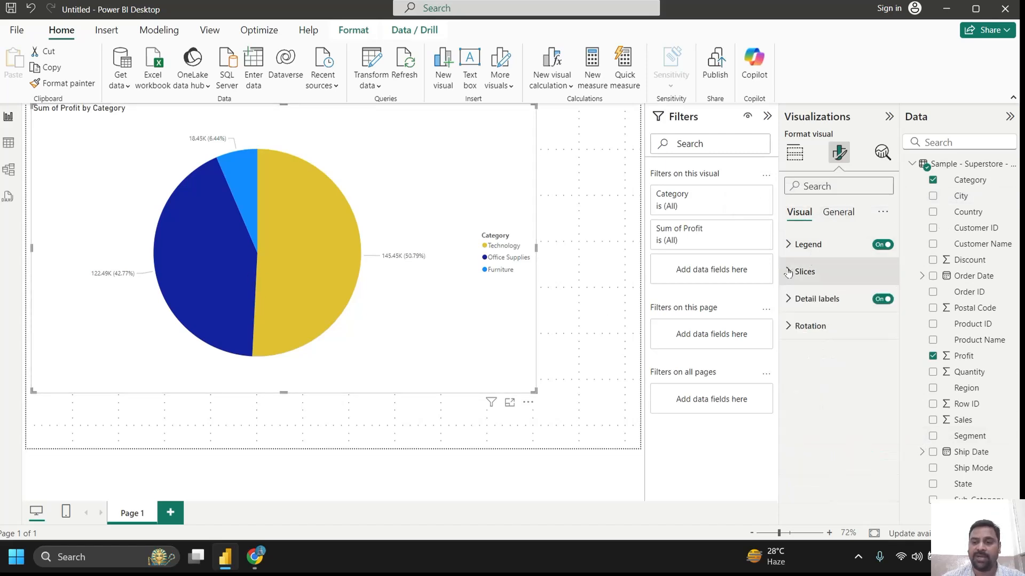
pyautogui.click(790, 337)
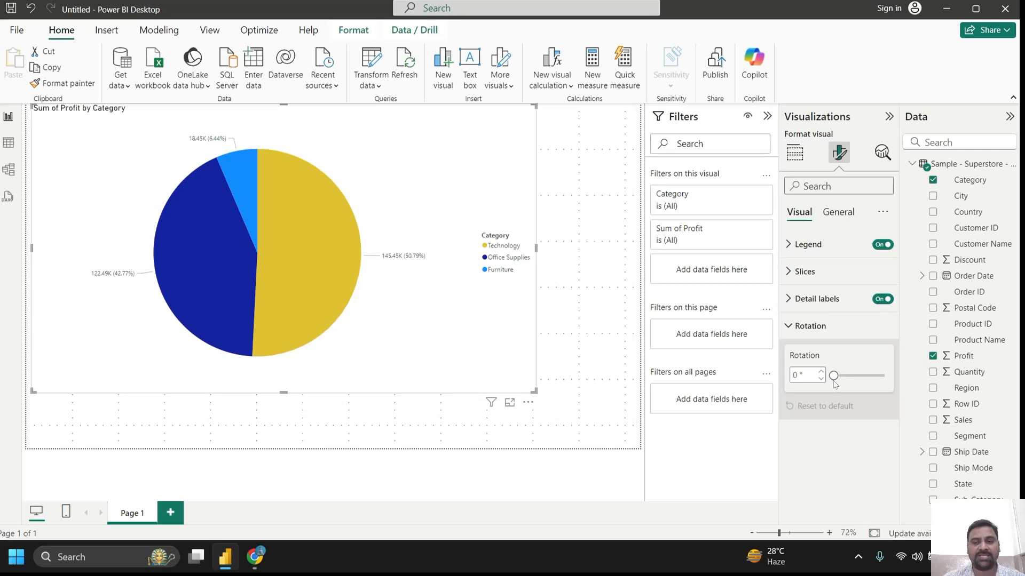
pyautogui.moveTo(833, 376); pyautogui.dragTo(854, 377)
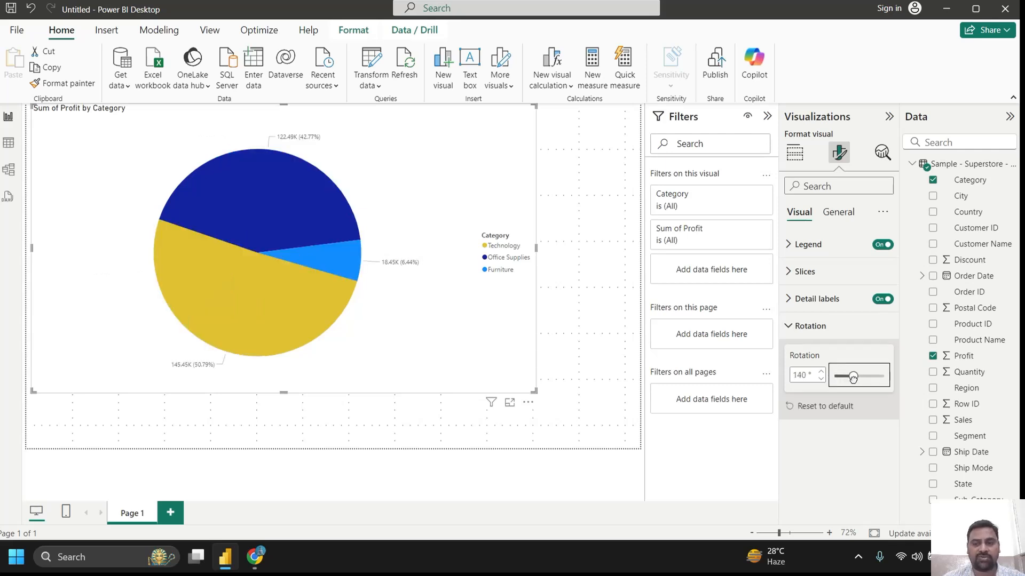
# Check the pie chart's analytics options, shrink the chart to about half the page width and review its remaining field wells.
pyautogui.click(882, 155)
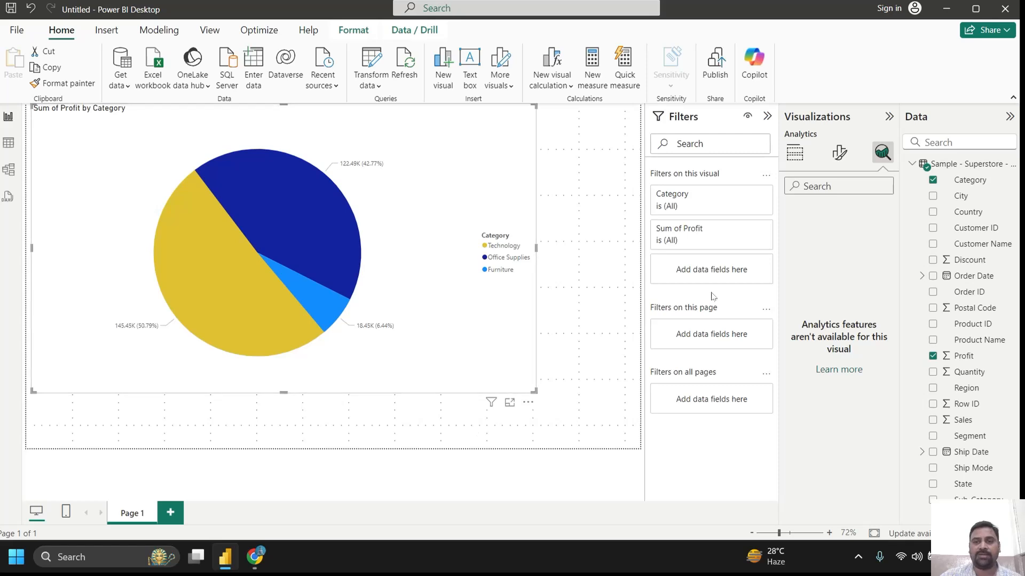
pyautogui.click(795, 157)
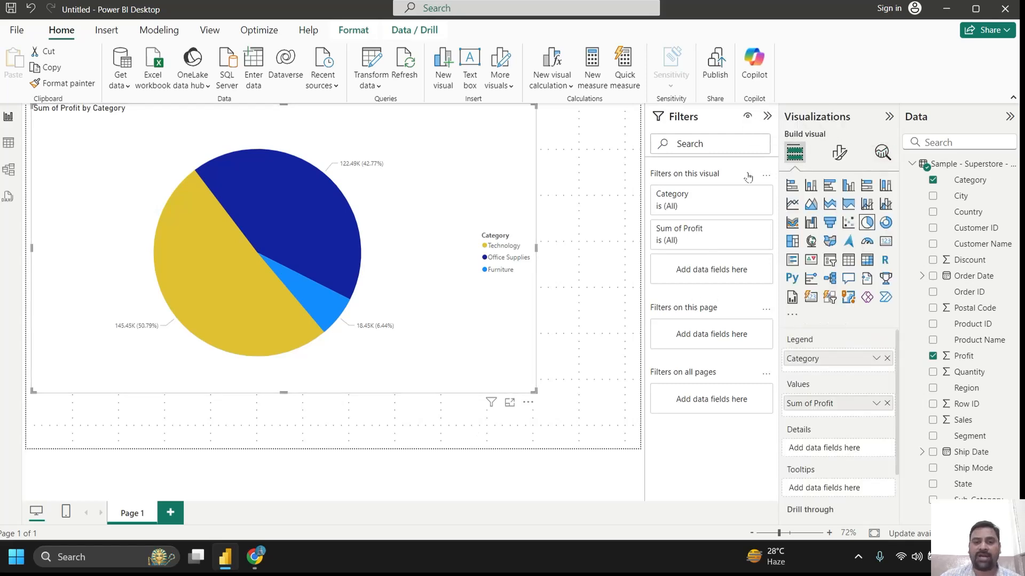
pyautogui.moveTo(533, 390); pyautogui.dragTo(351, 380)
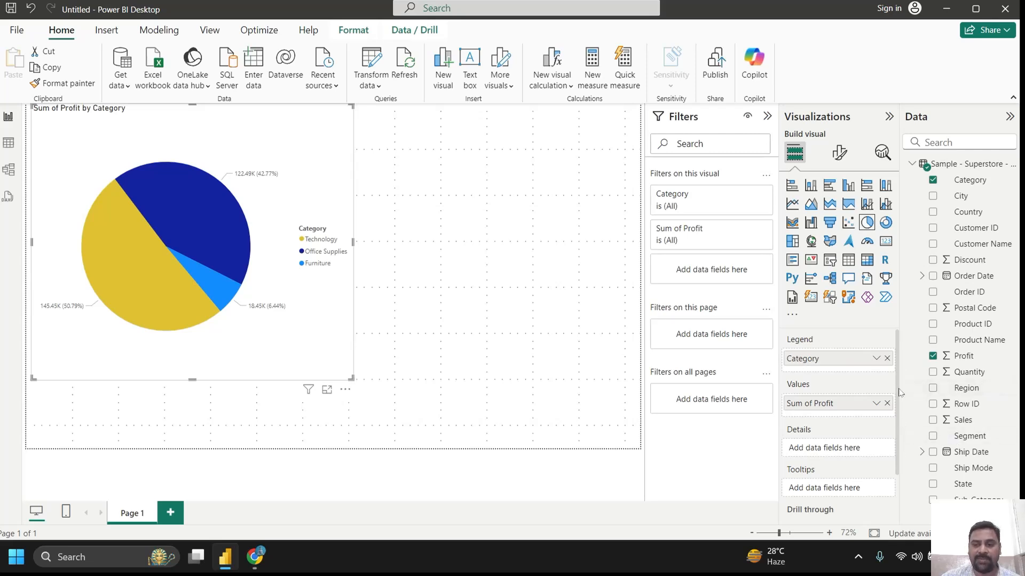
pyautogui.scroll(-2, 902, 387)
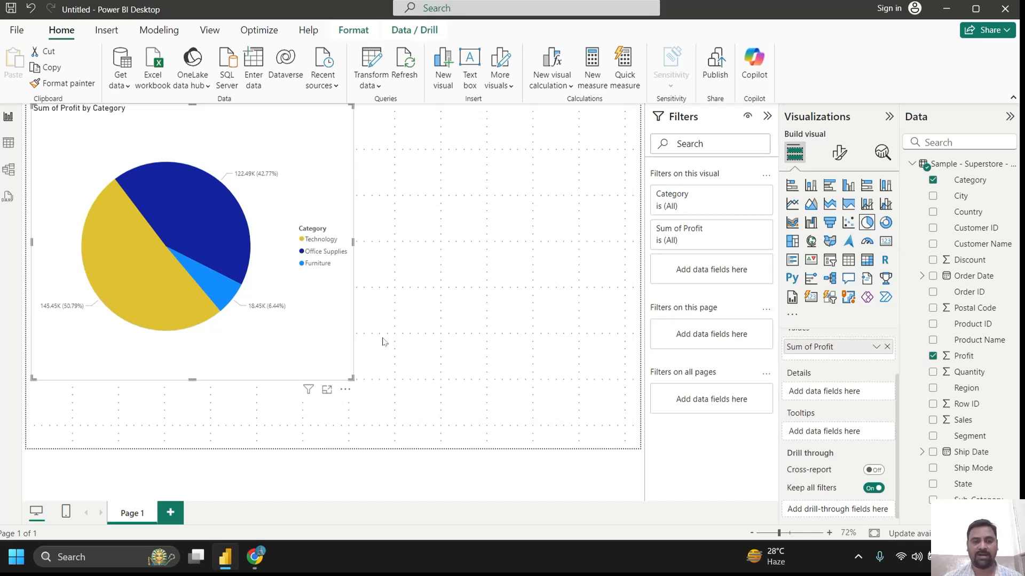
pyautogui.hotkey('alt', 'Tab')
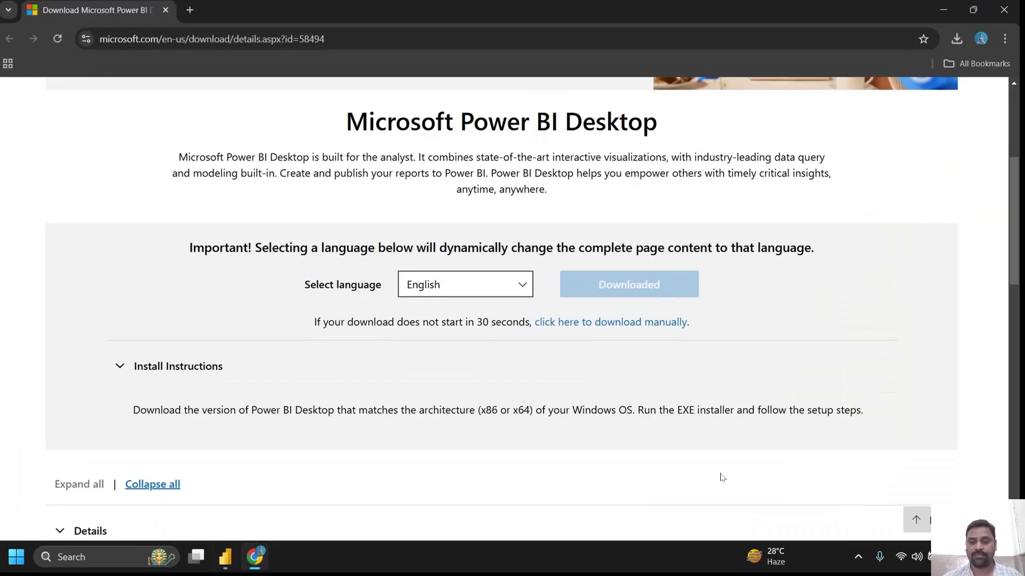
pyautogui.click(858, 557)
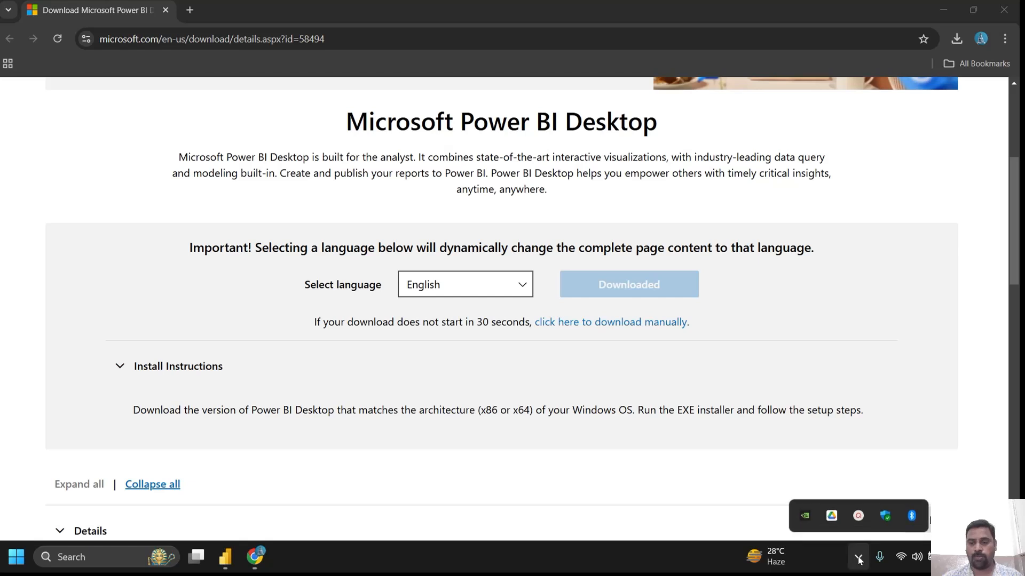
pyautogui.click(857, 518)
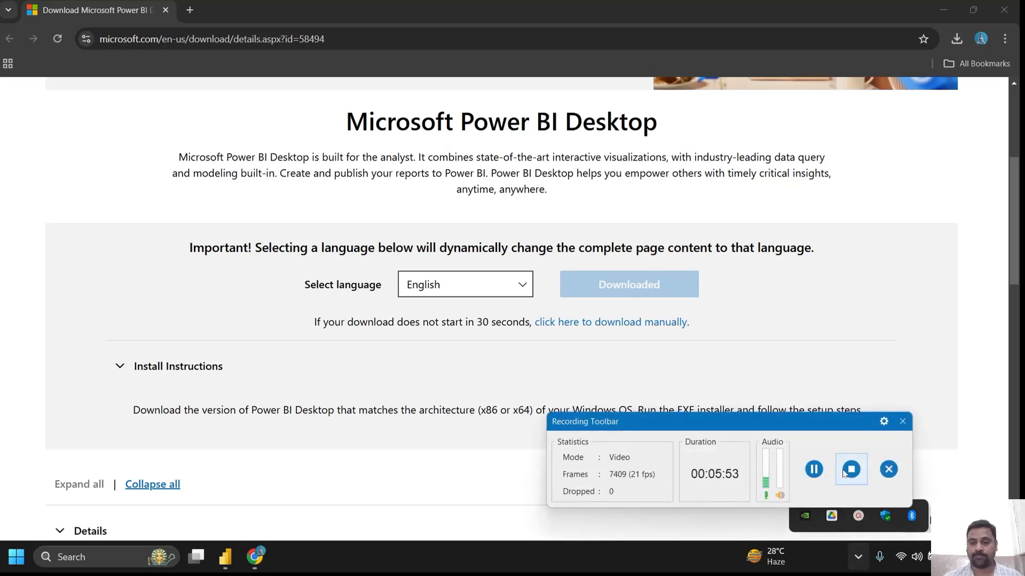